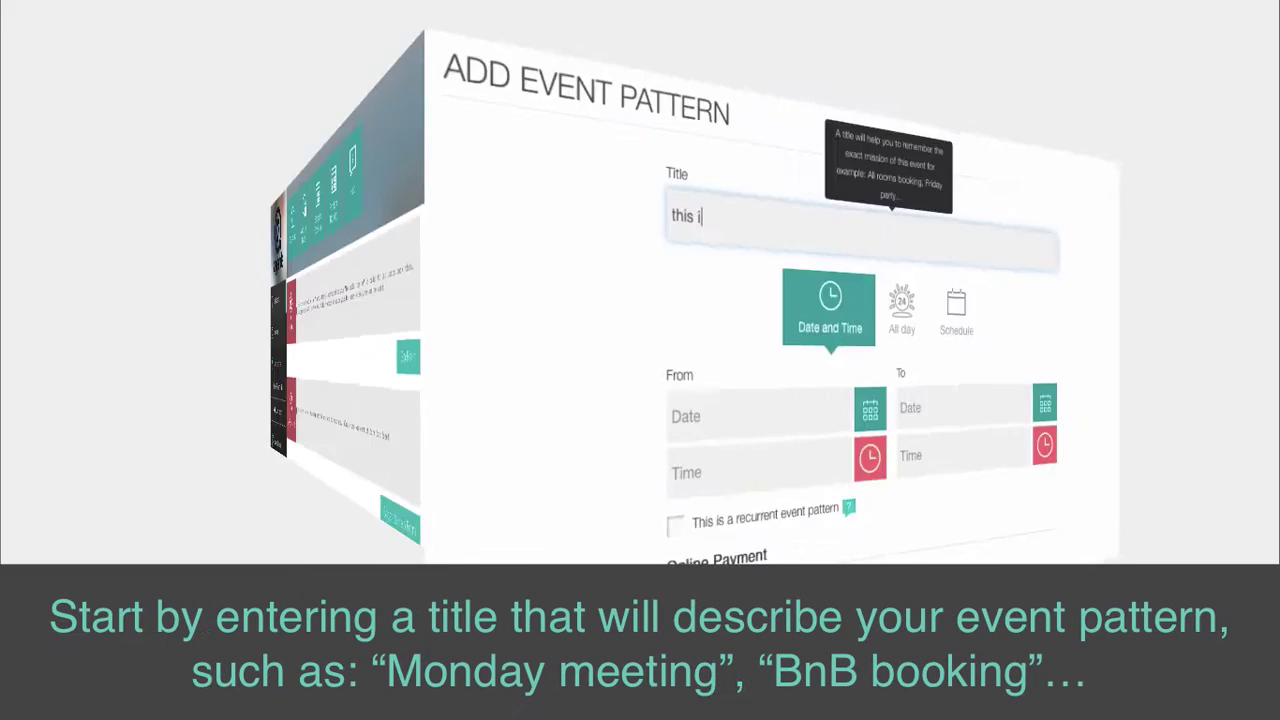
# Finish the Title field so it reads 'this is a title for you !'
pyautogui.write('s a ti')
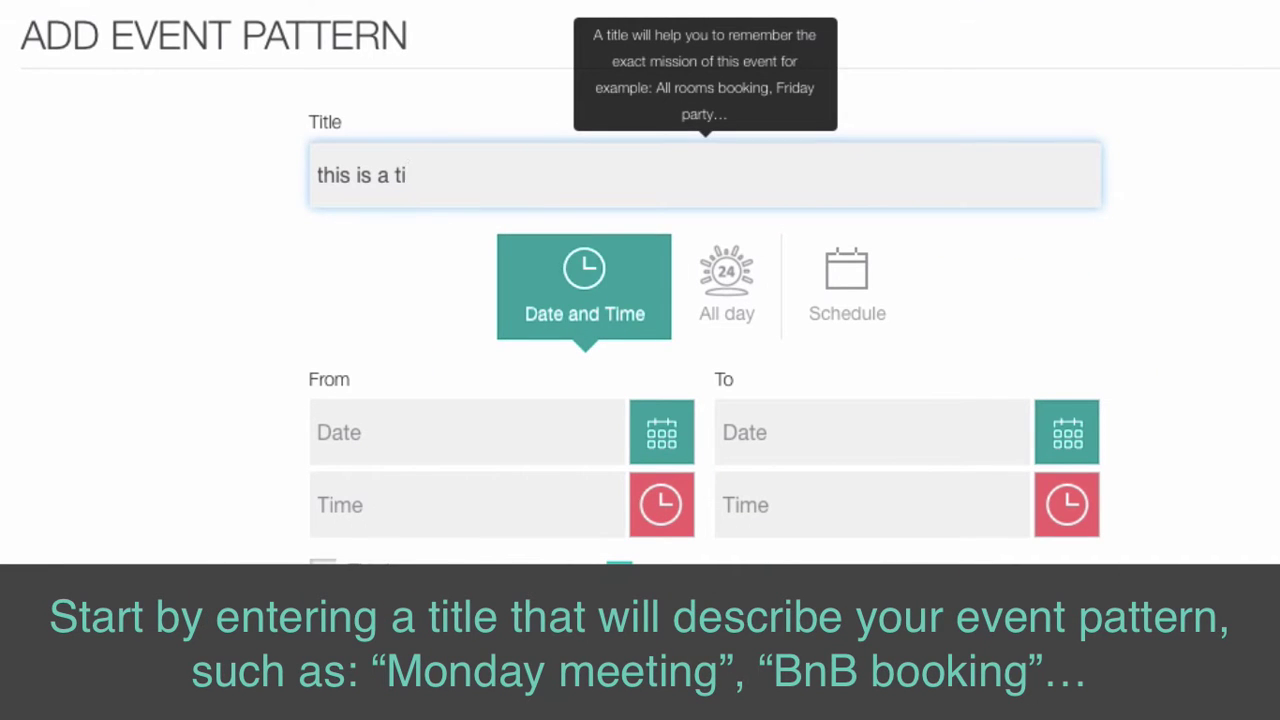
pyautogui.write('tle for you')
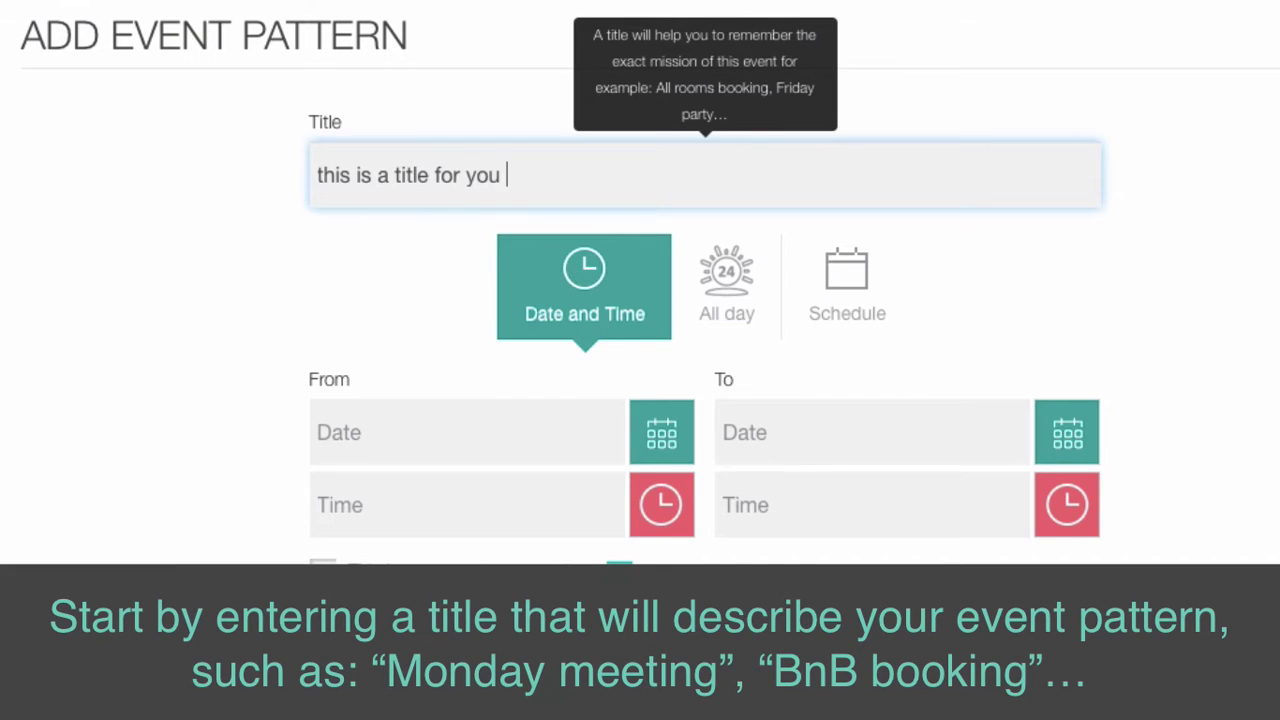
pyautogui.write(' !')
# Scroll down to the Date and Time timing option and preview the start date calendar
pyautogui.scroll(-1, 641, 200)
pyautogui.scroll(-3, 1014, 176)
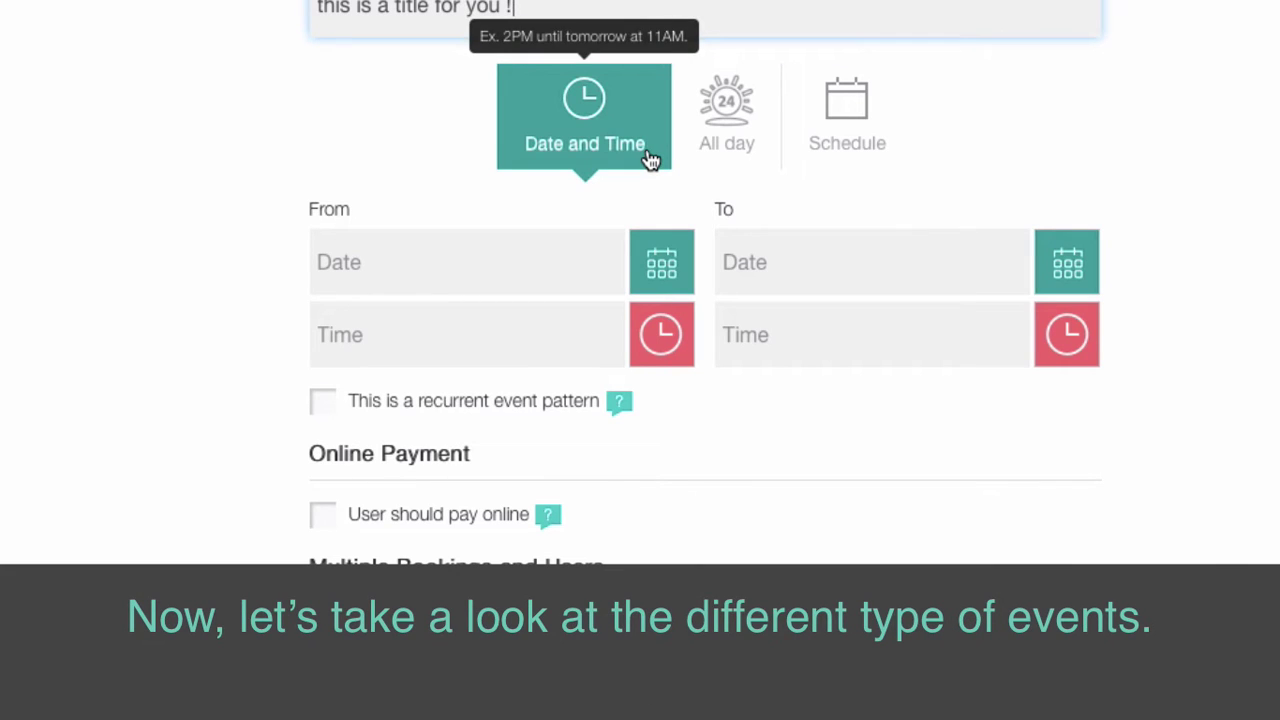
pyautogui.click(656, 272)
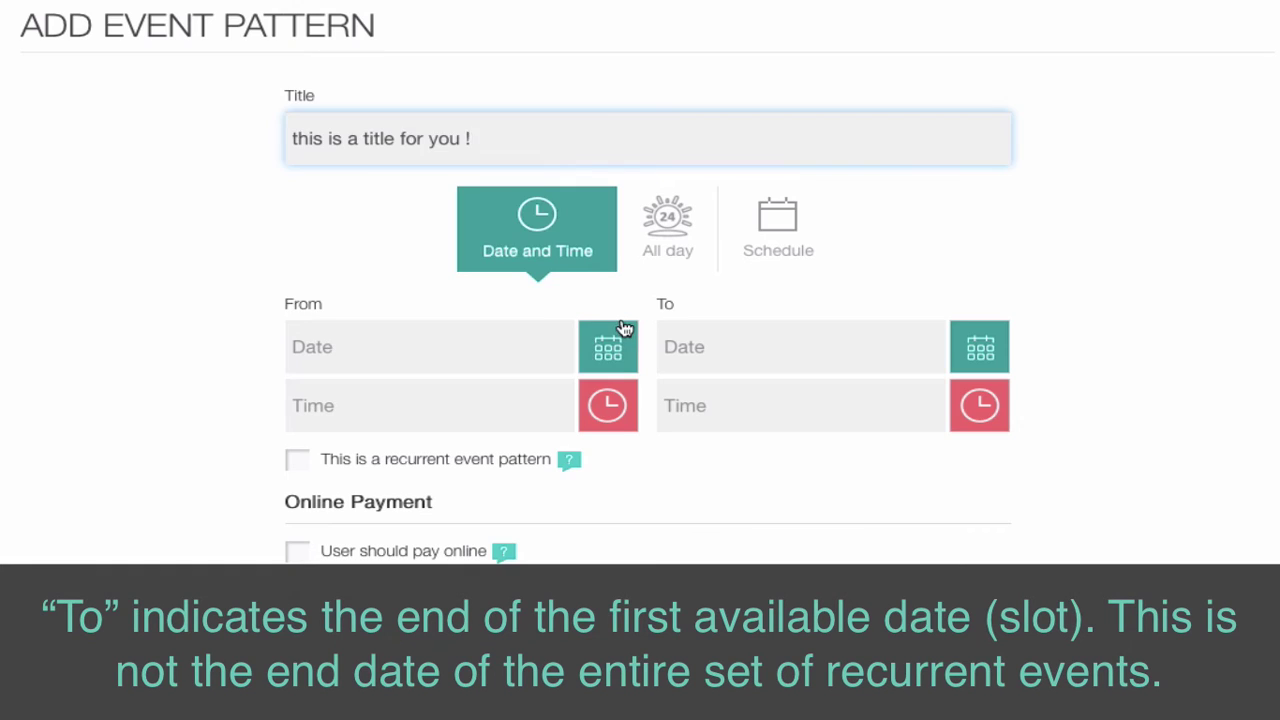
# Set the slot's start to 25 Feb 2016 at 8:00 AM
pyautogui.click(566, 312)
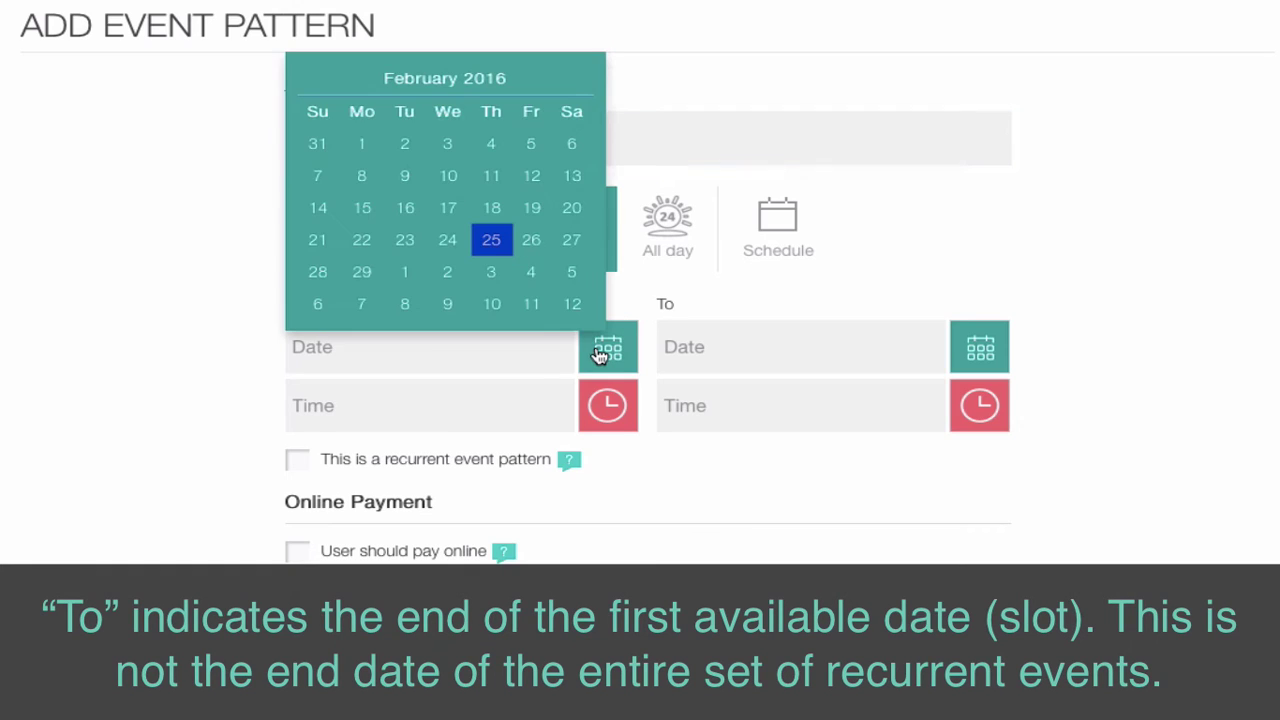
pyautogui.click(493, 240)
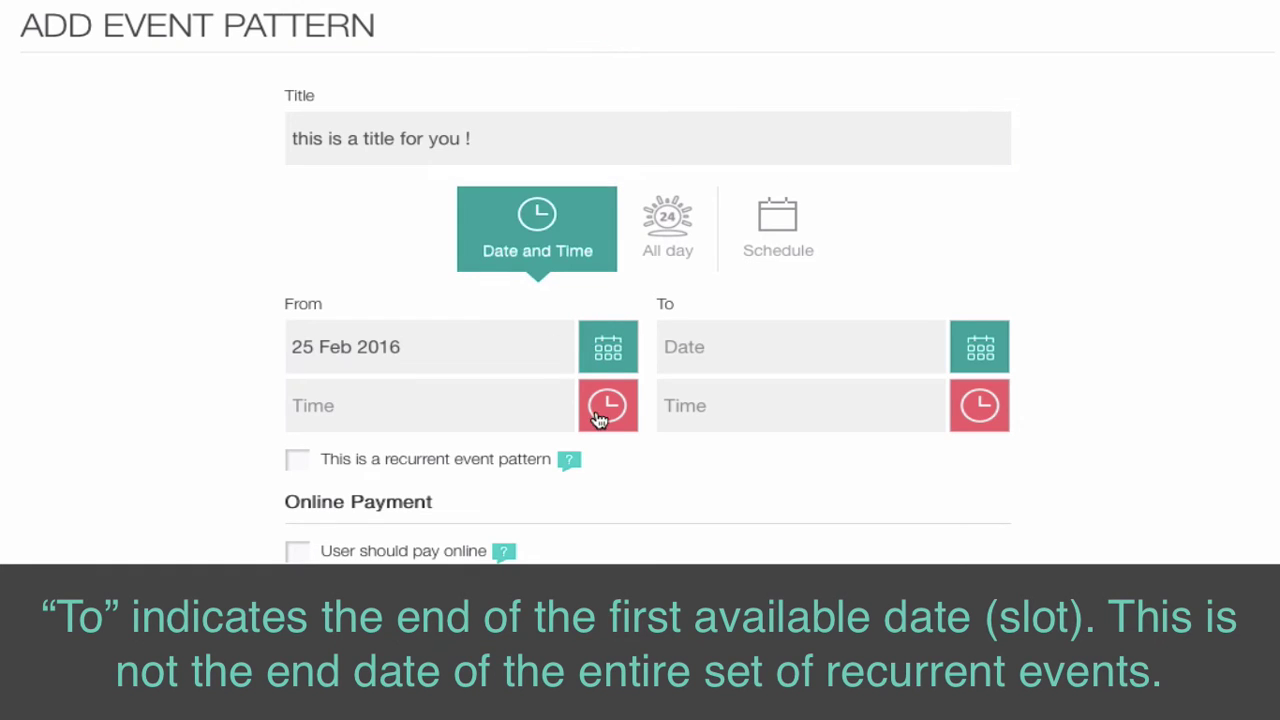
pyautogui.click(603, 404)
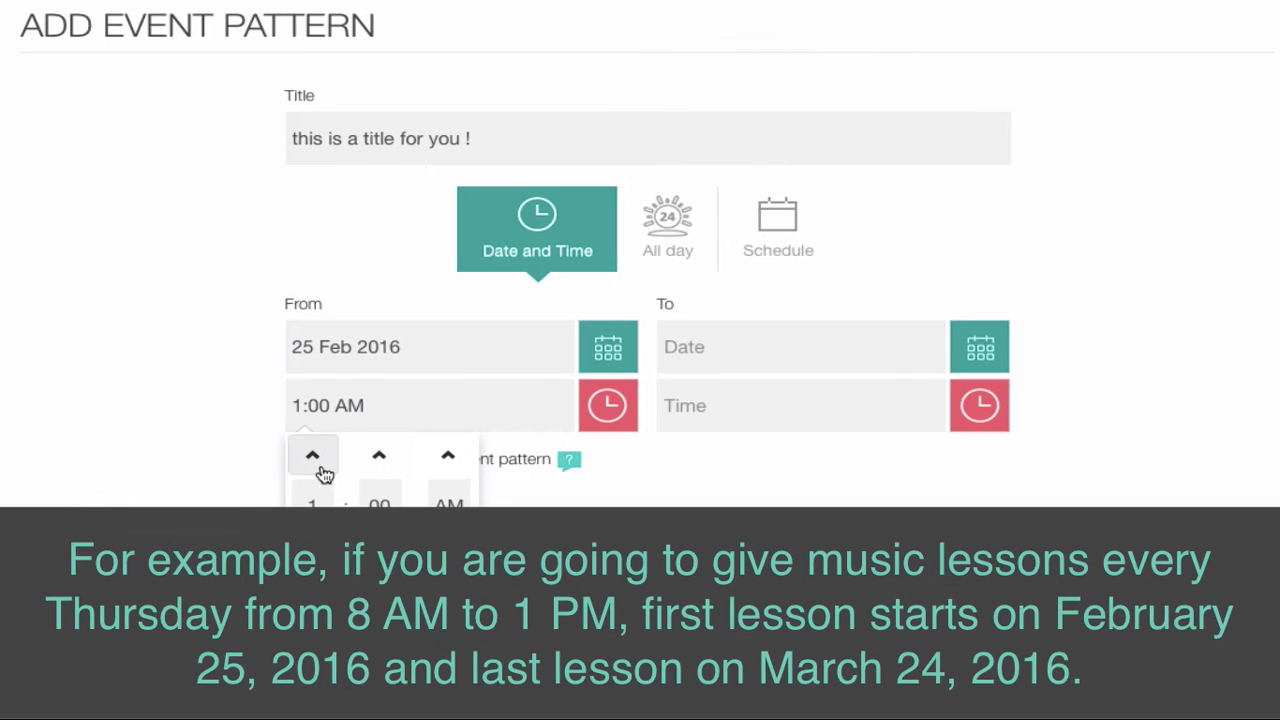
pyautogui.click(324, 472)
pyautogui.click(324, 472)
pyautogui.click(324, 472)
pyautogui.click(324, 472)
pyautogui.click(324, 472)
pyautogui.click(324, 472)
pyautogui.click(324, 472)
# Set the slot's end to 25 Feb 2016 at 1:00 PM
pyautogui.click(794, 366)
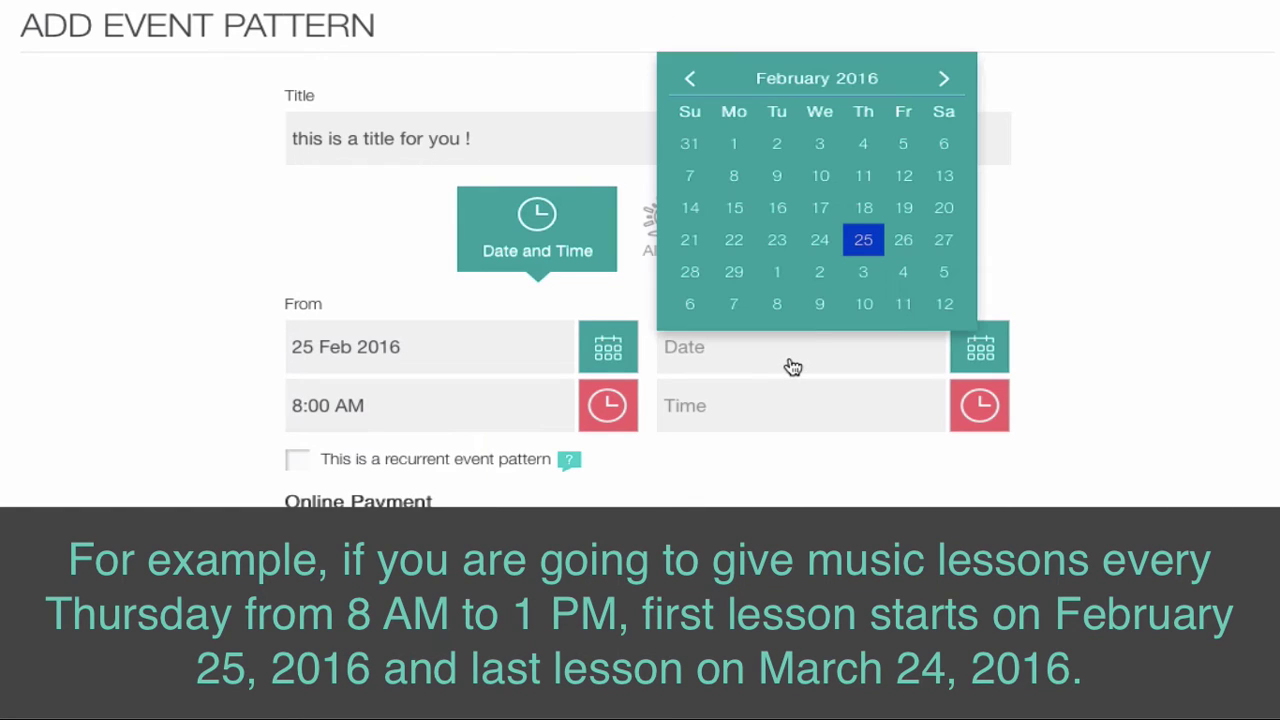
pyautogui.click(870, 243)
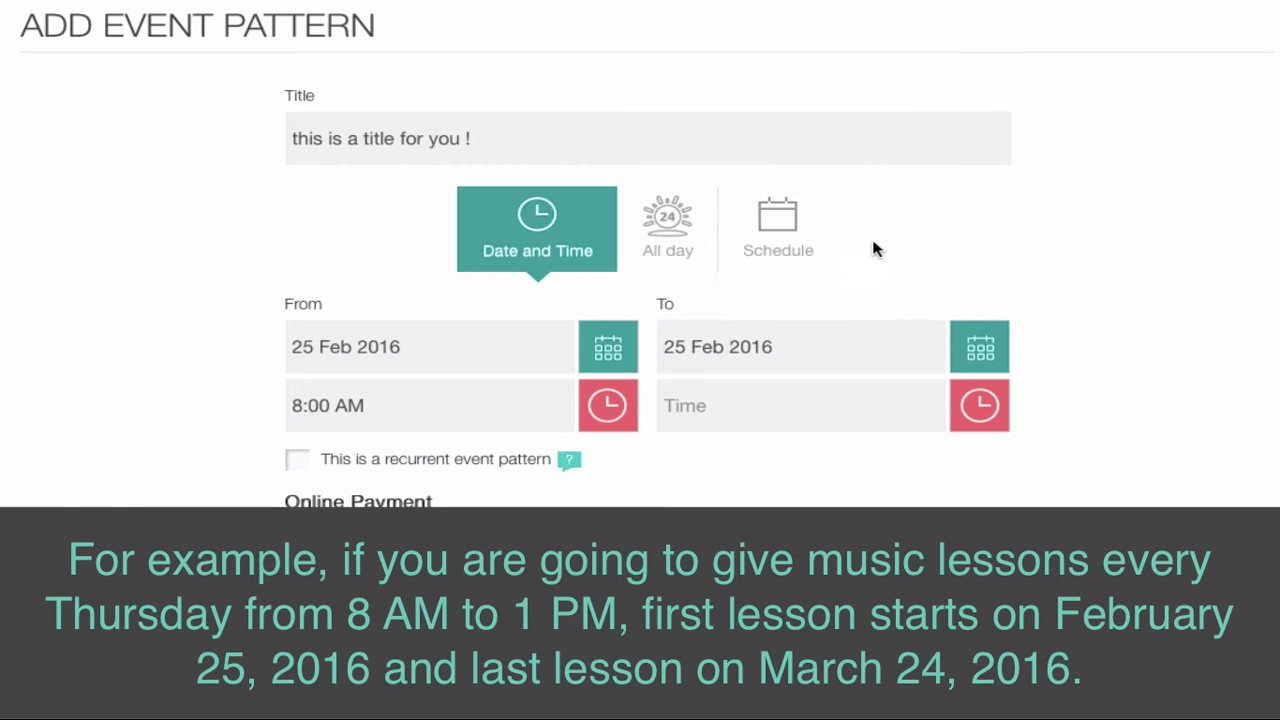
pyautogui.click(967, 418)
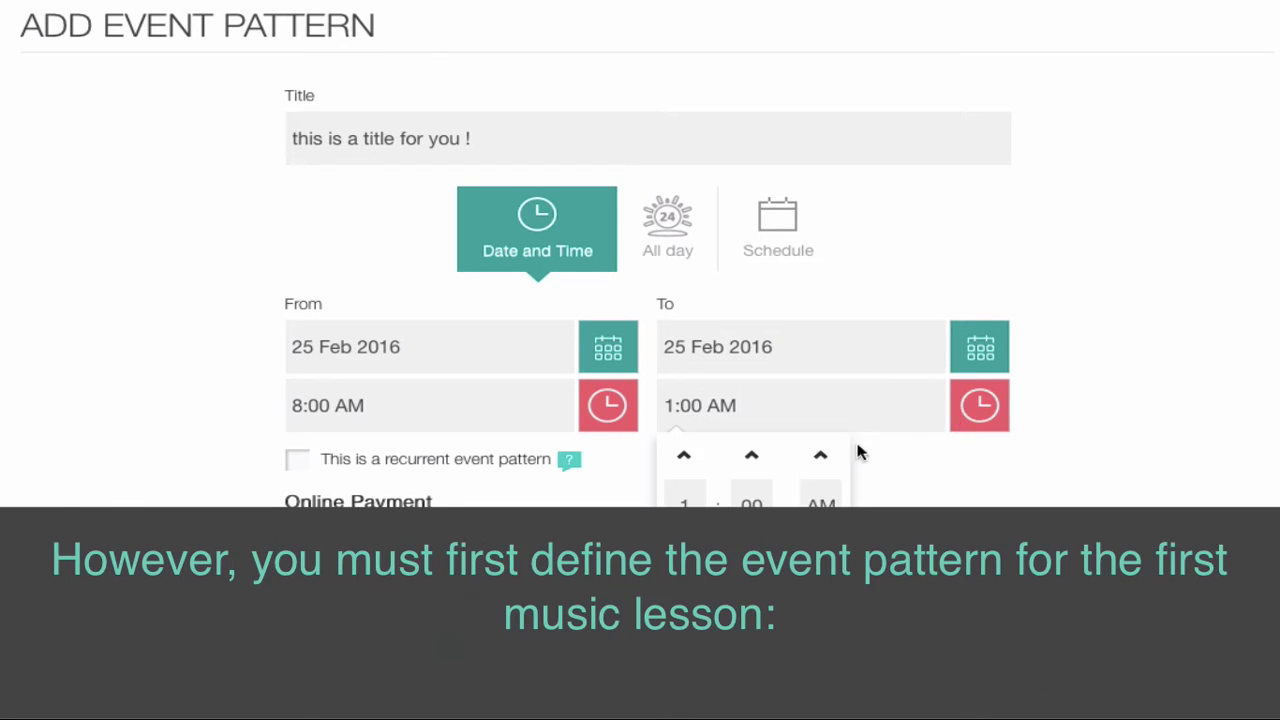
pyautogui.click(690, 454)
pyautogui.click(690, 454)
pyautogui.click(690, 454)
pyautogui.click(690, 454)
pyautogui.click(690, 454)
pyautogui.click(690, 454)
pyautogui.click(690, 454)
pyautogui.click(690, 454)
pyautogui.click(690, 454)
pyautogui.click(690, 454)
pyautogui.click(690, 454)
pyautogui.click(690, 454)
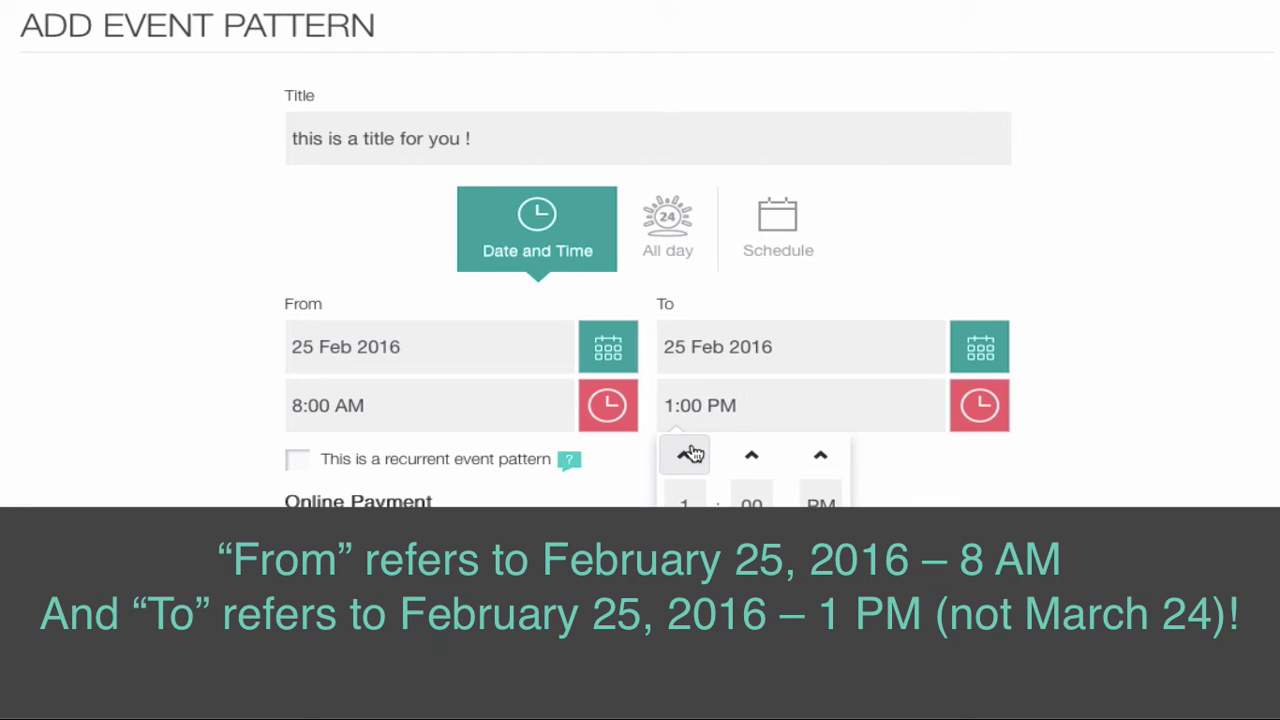
pyautogui.click(985, 481)
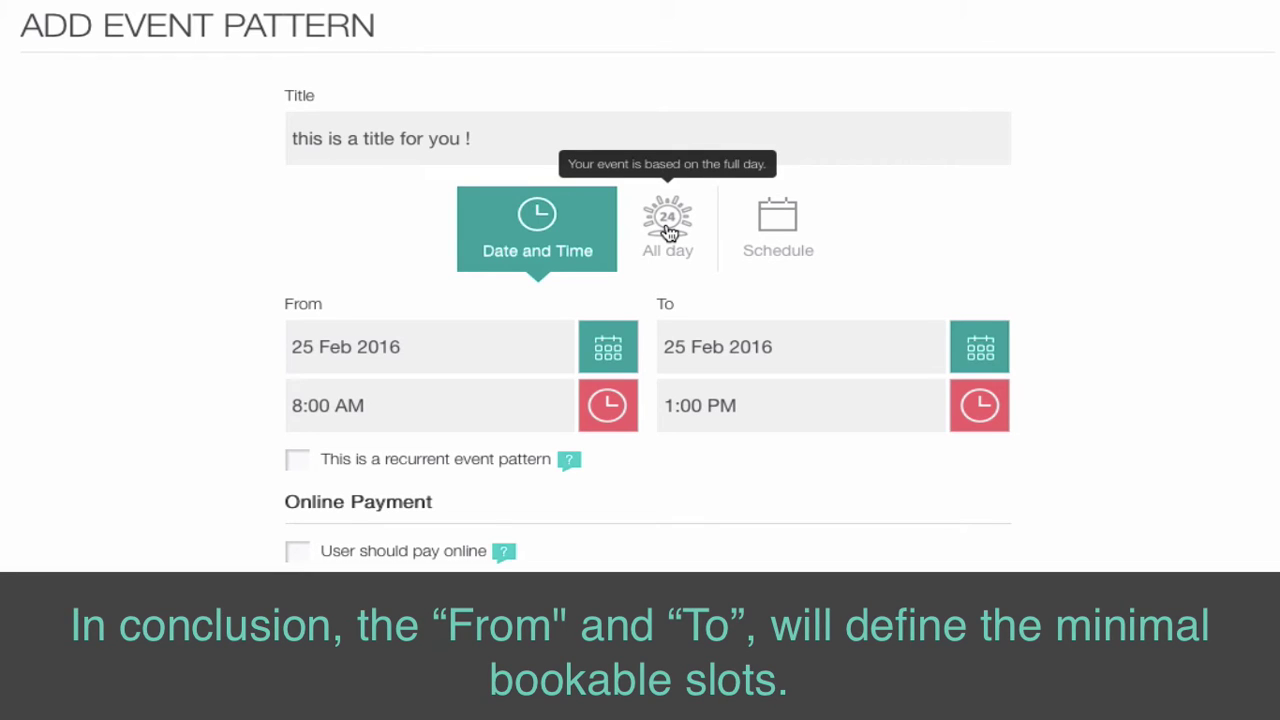
# Switch the timing to All day, keeping From and To as 25 Feb 2016 without times
pyautogui.click(669, 232)
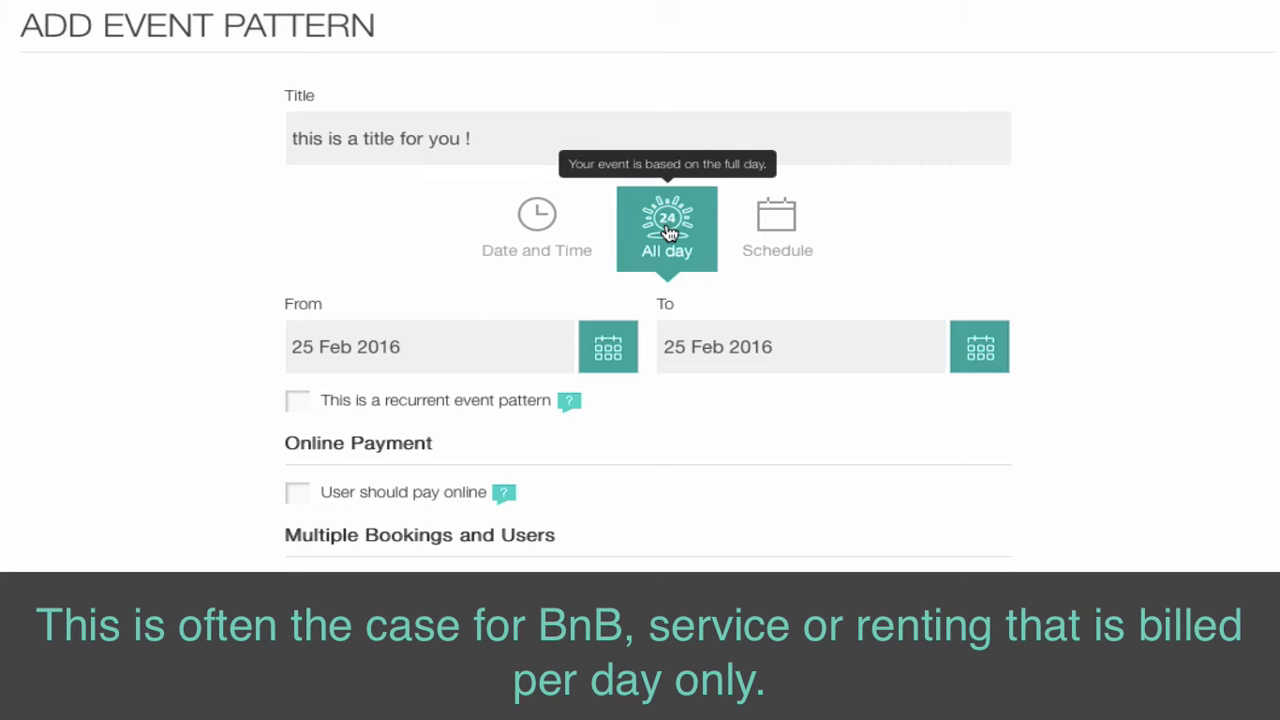
# Change the event type to Schedule with the date 25 Feb 2016
pyautogui.click(779, 243)
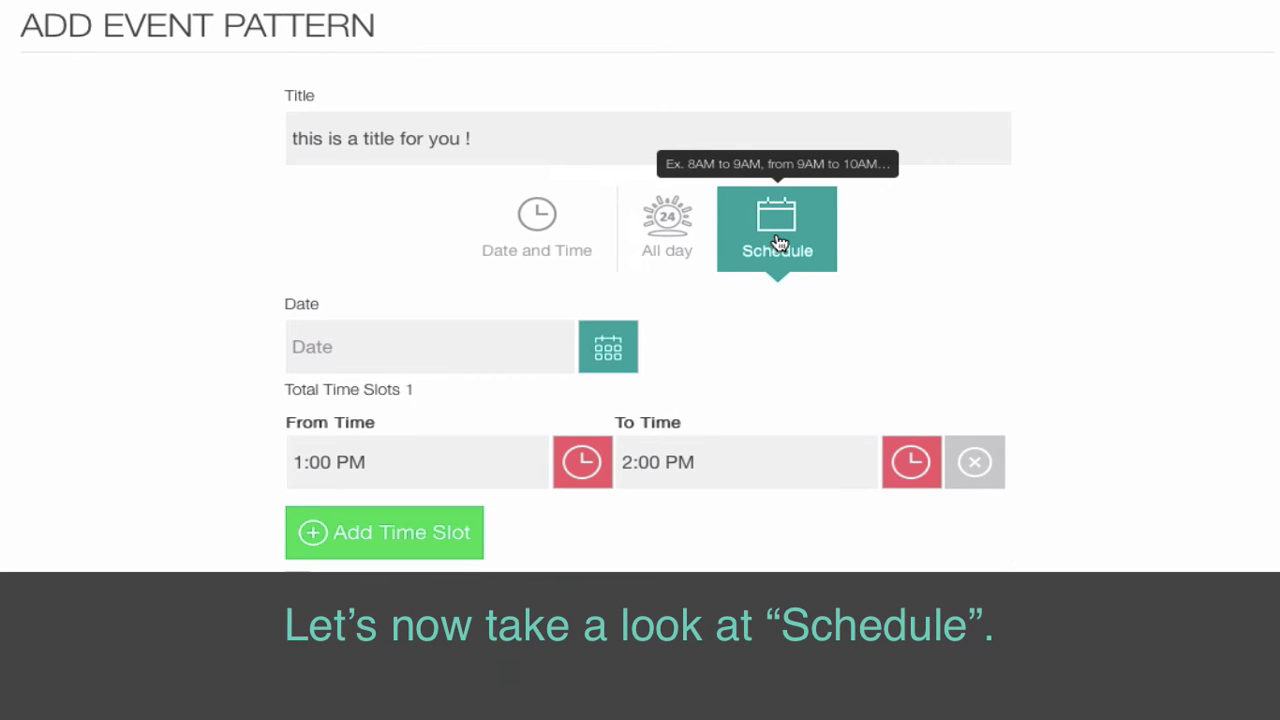
pyautogui.click(618, 345)
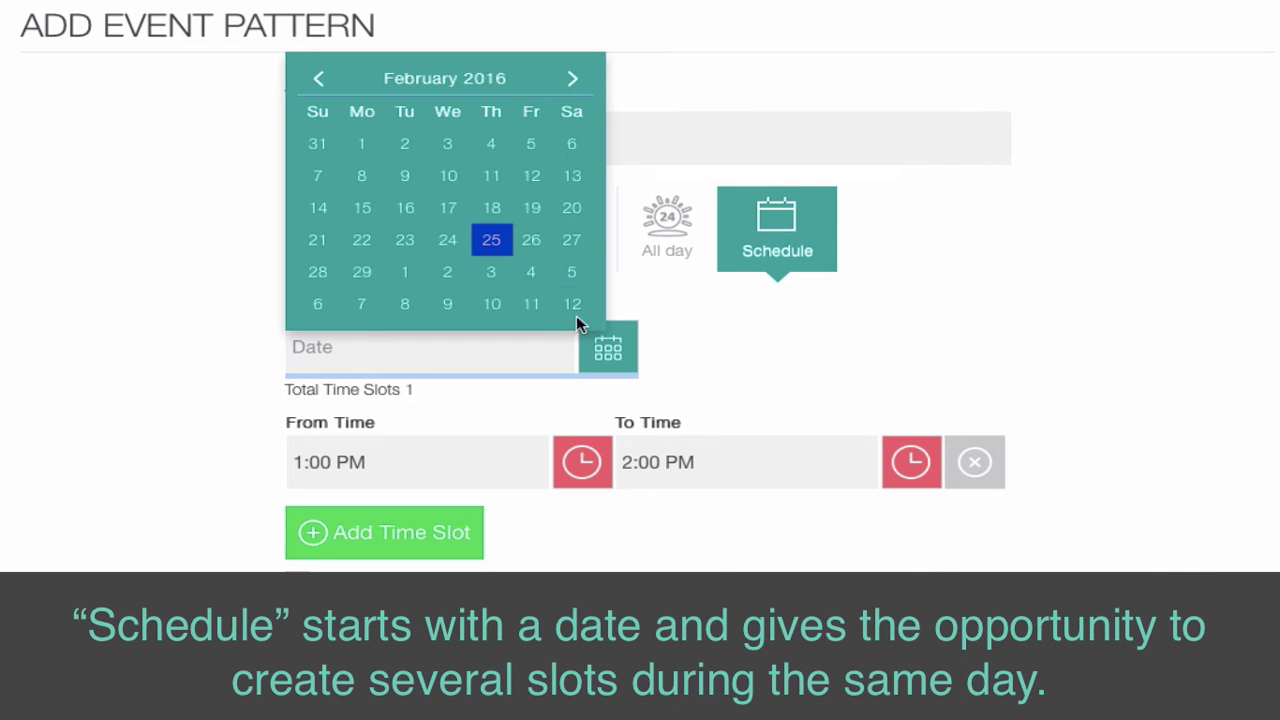
pyautogui.click(494, 242)
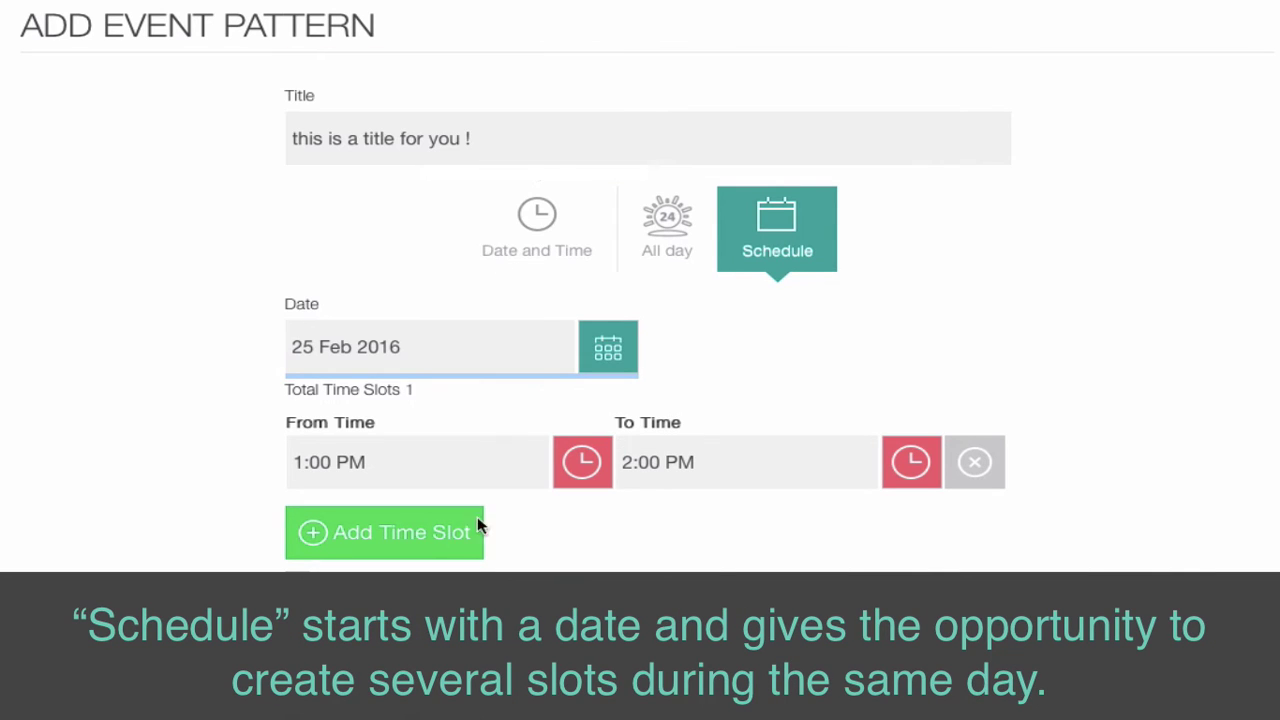
# Add hourly time slots until five run from 1:00 PM to 6:00 PM
pyautogui.click(431, 538)
pyautogui.click(433, 565)
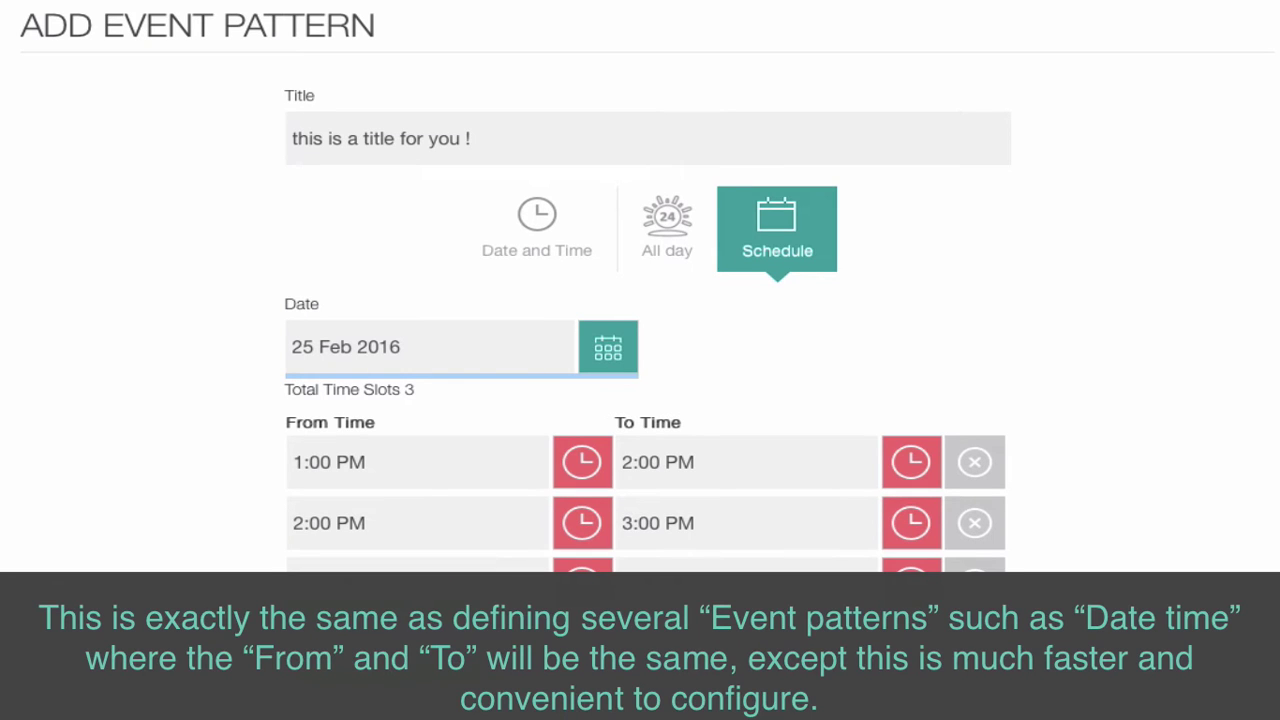
pyautogui.scroll(-3, 640, 300)
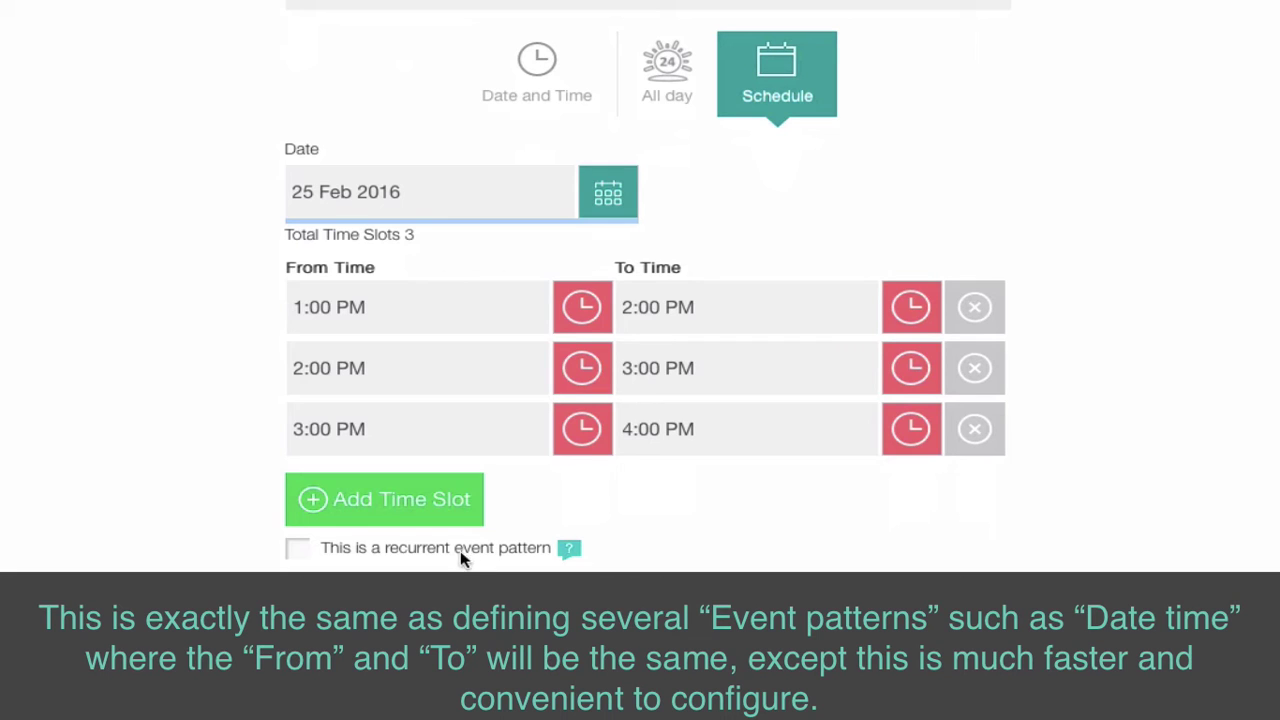
pyautogui.click(443, 512)
pyautogui.click(437, 563)
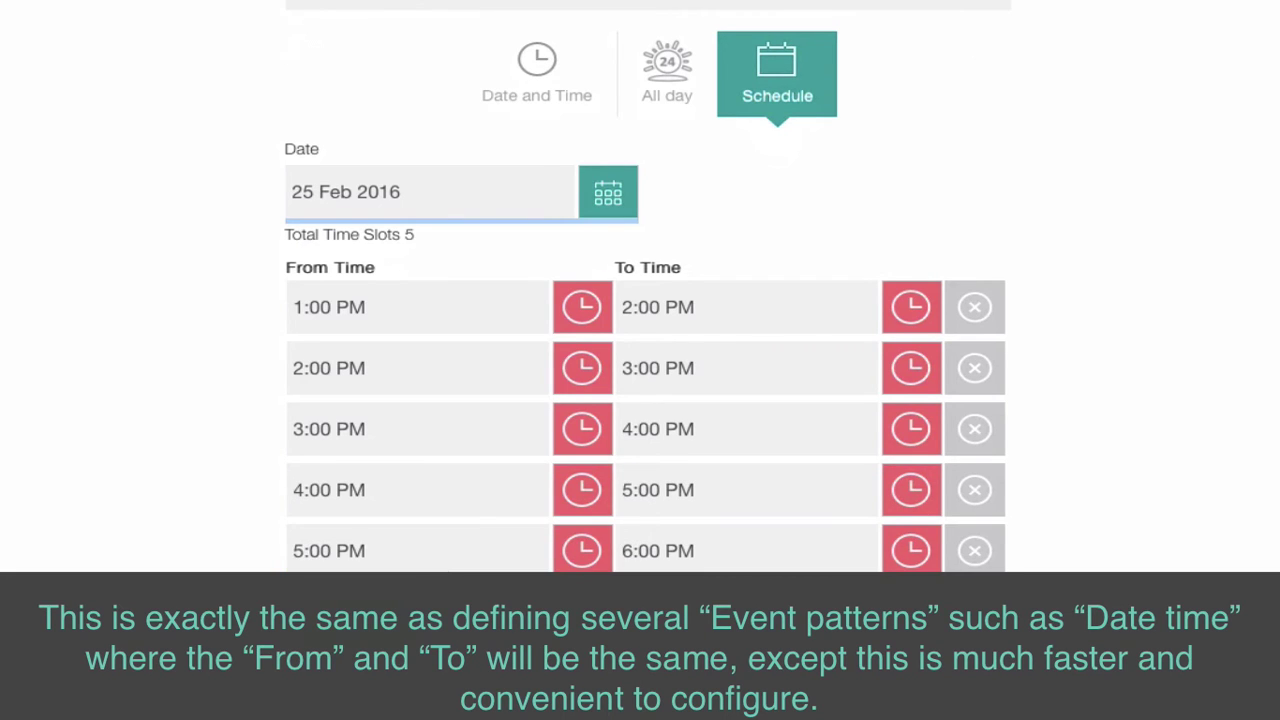
pyautogui.scroll(-1, 437, 500)
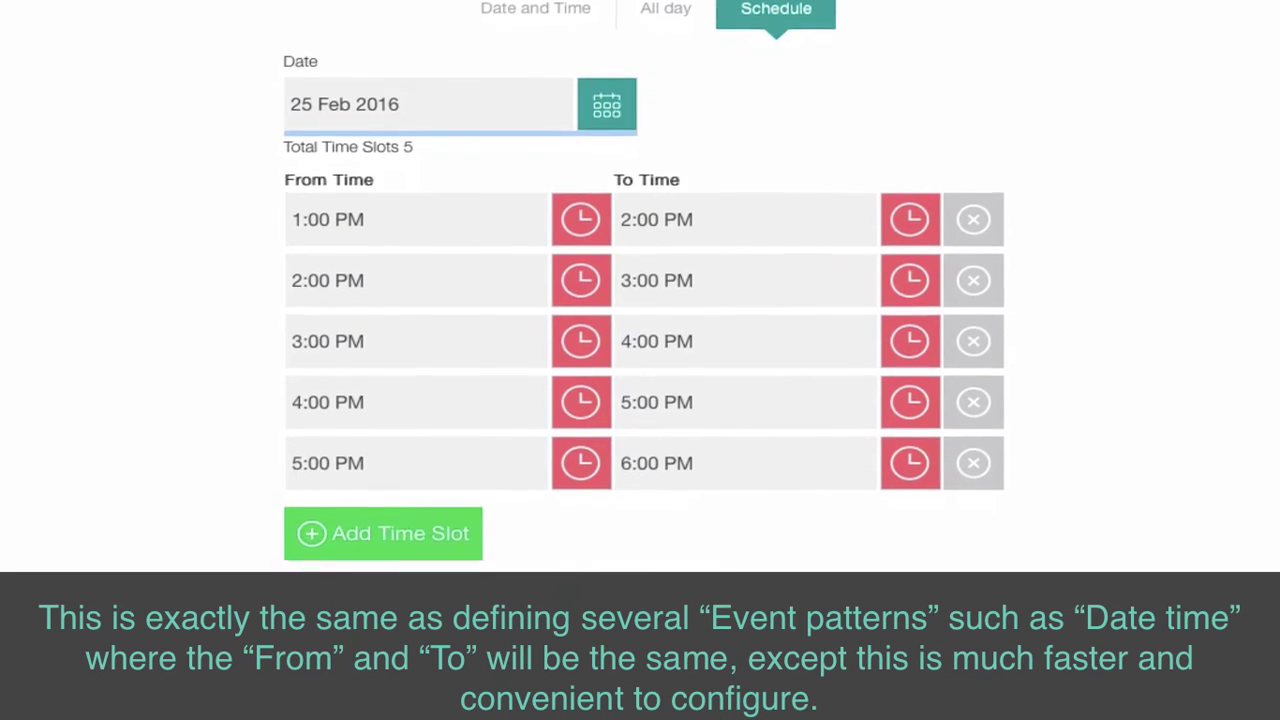
pyautogui.scroll(-1, 640, 350)
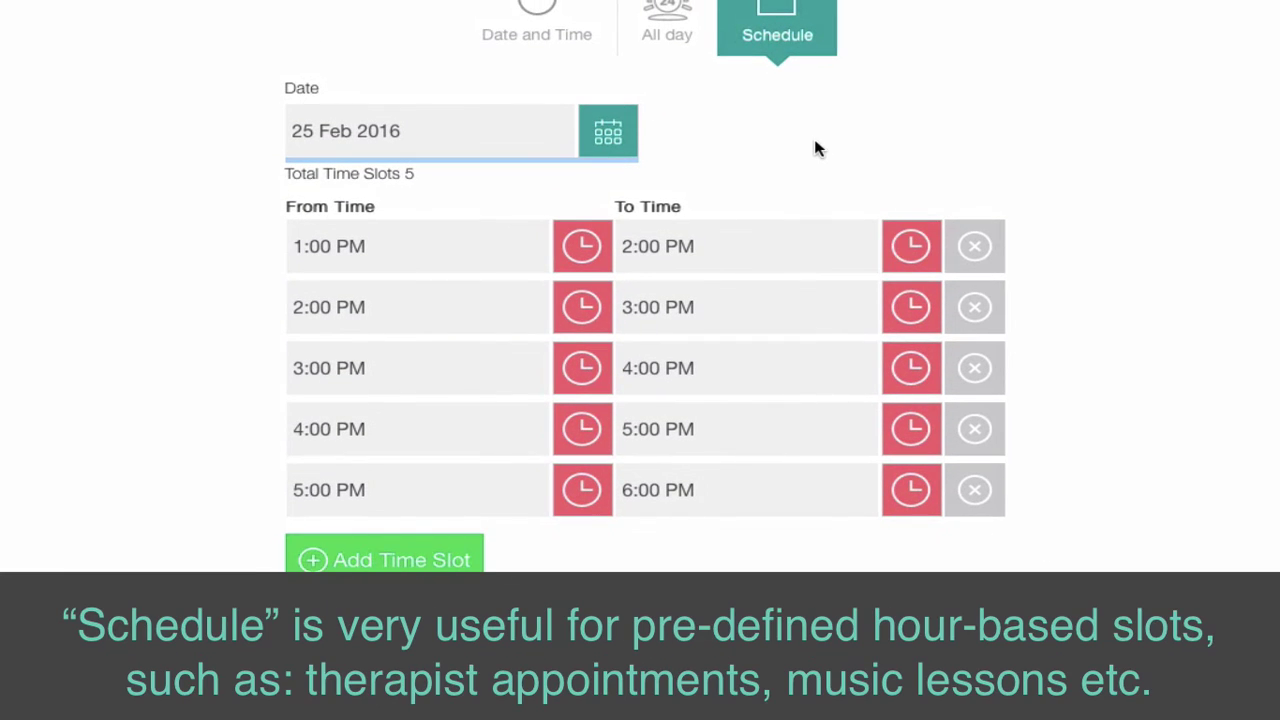
pyautogui.scroll(2, 838, 168)
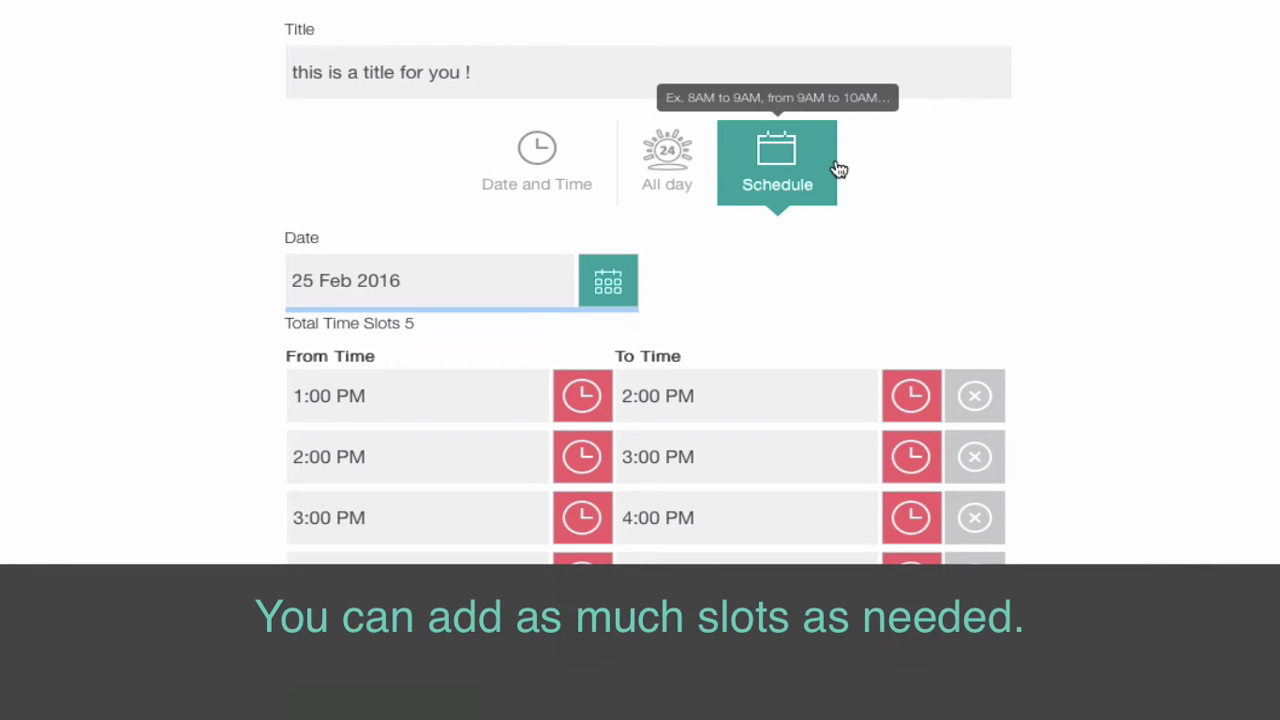
pyautogui.scroll(-7, 838, 170)
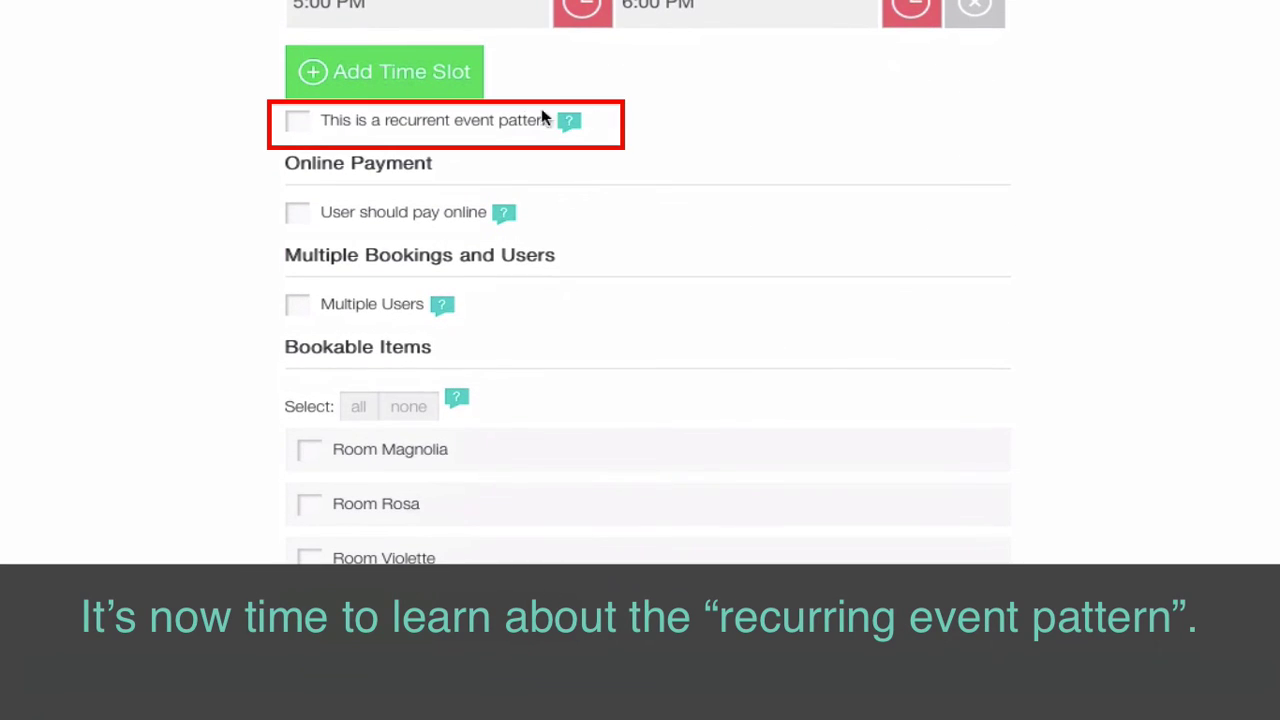
pyautogui.click(300, 121)
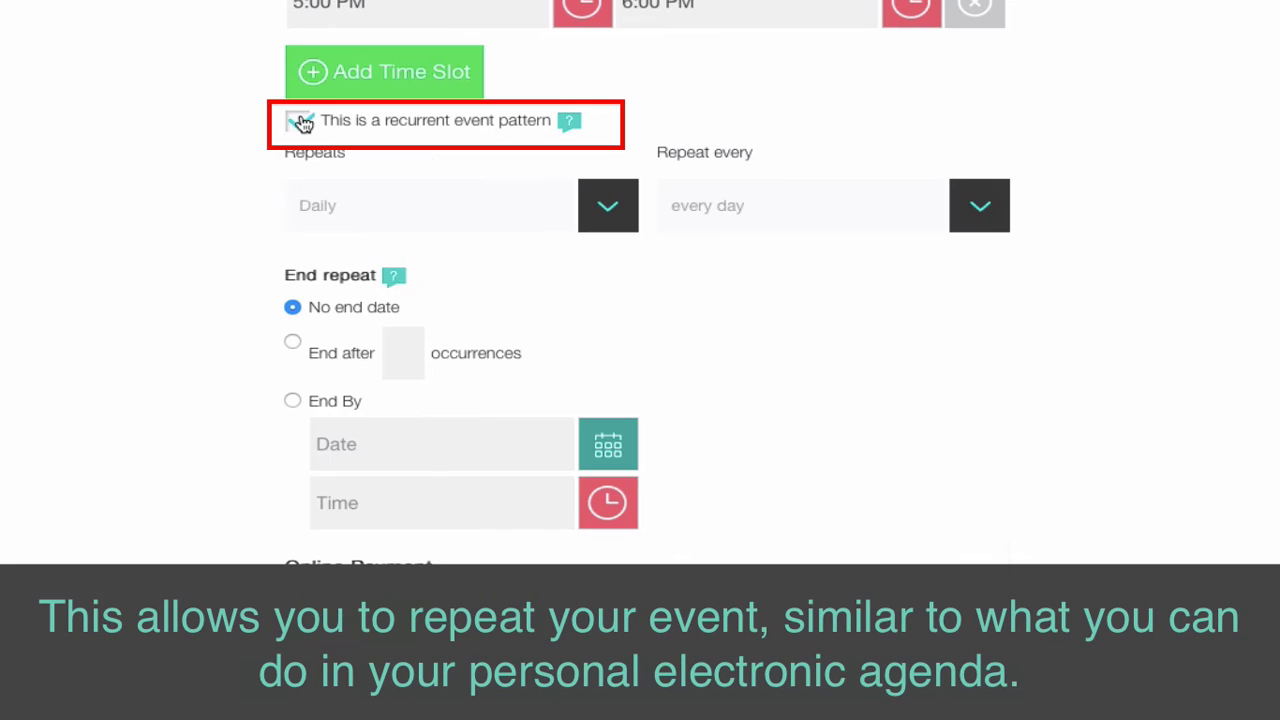
pyautogui.click(601, 208)
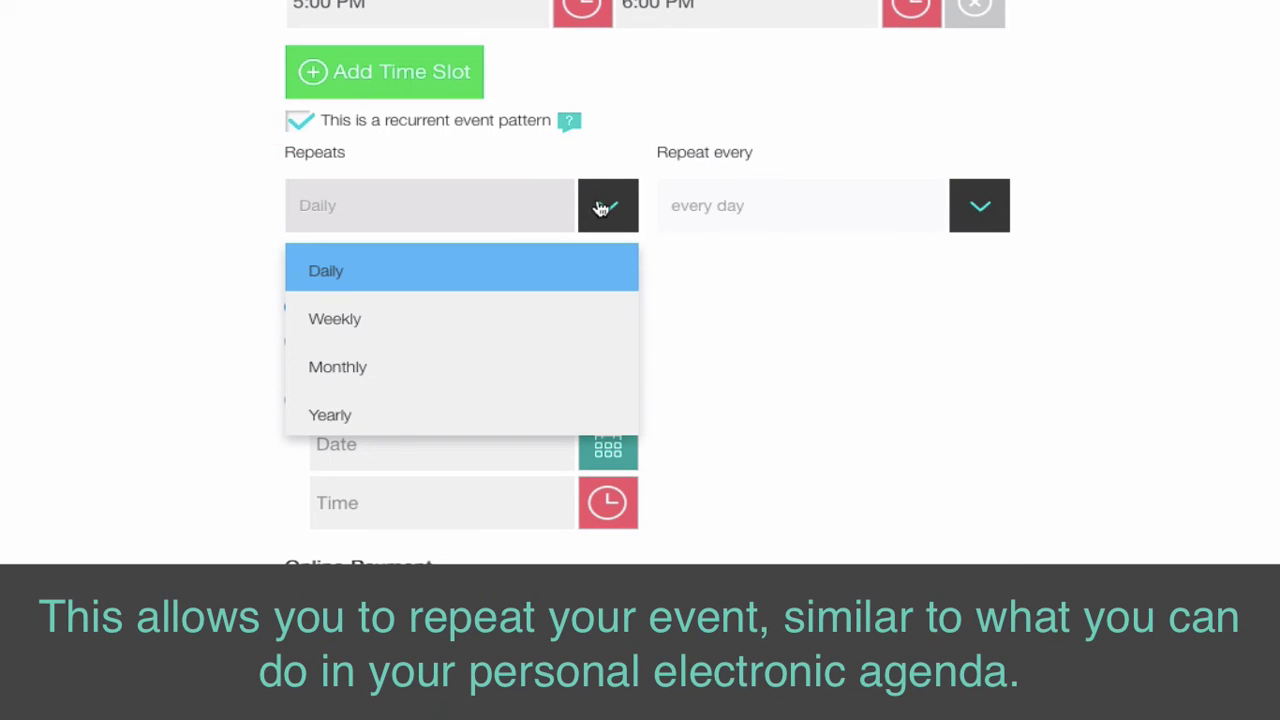
pyautogui.click(601, 208)
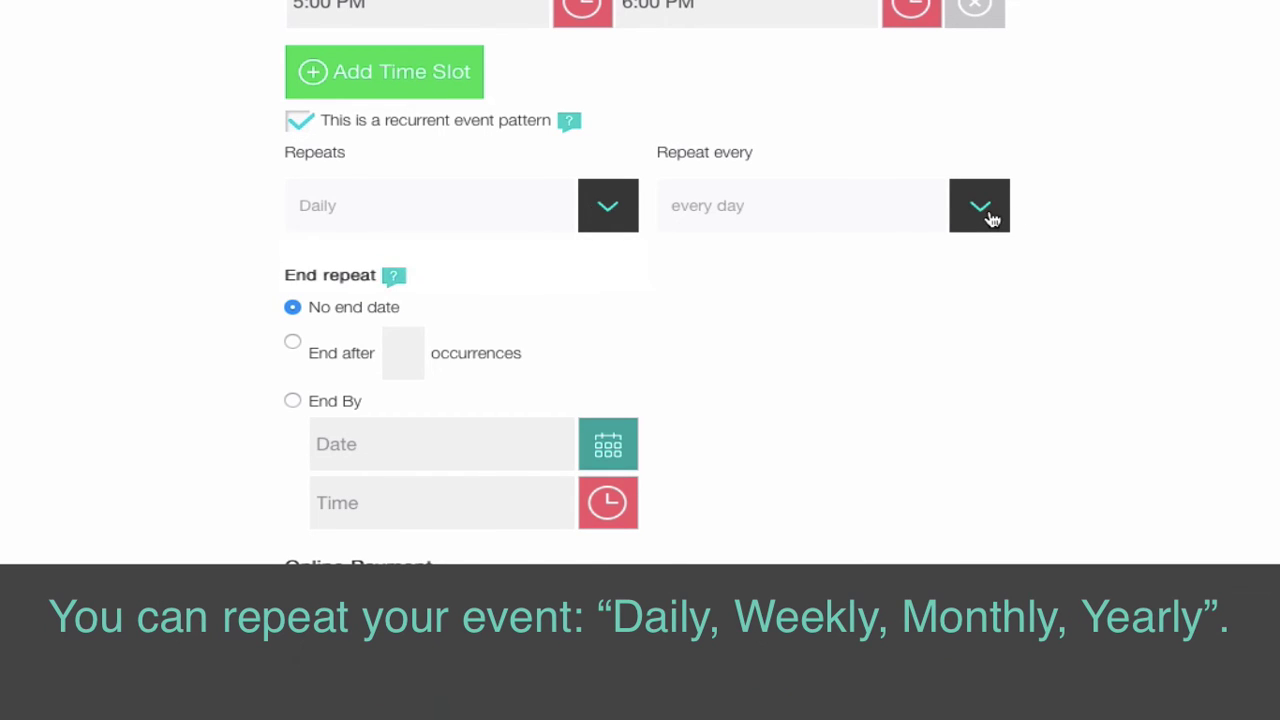
pyautogui.click(619, 207)
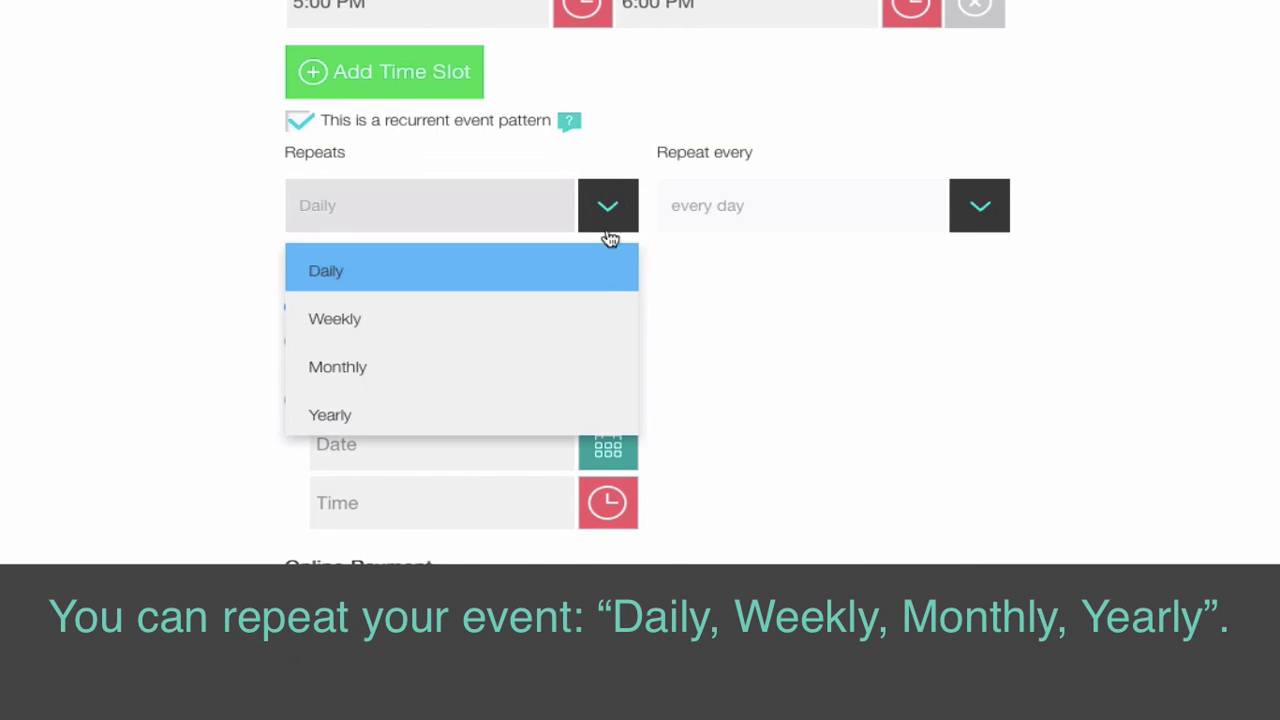
pyautogui.click(594, 317)
pyautogui.scroll(-2, 660, 321)
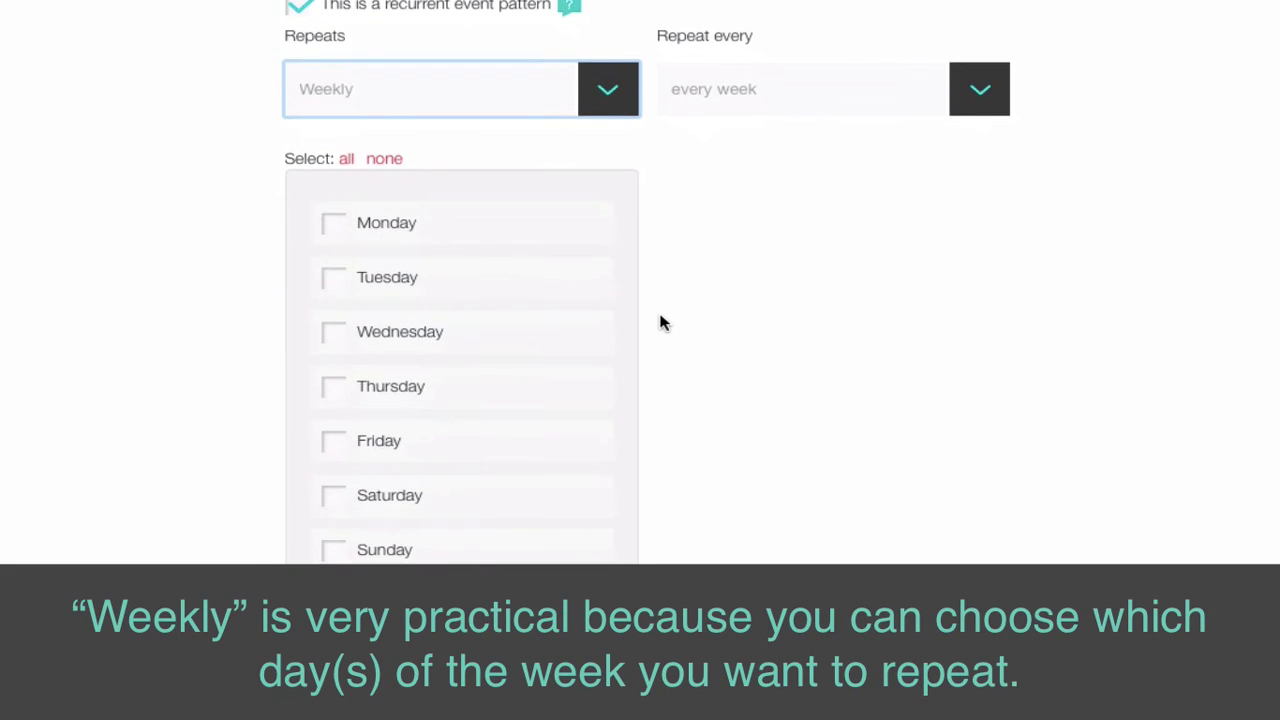
pyautogui.click(336, 281)
pyautogui.click(334, 397)
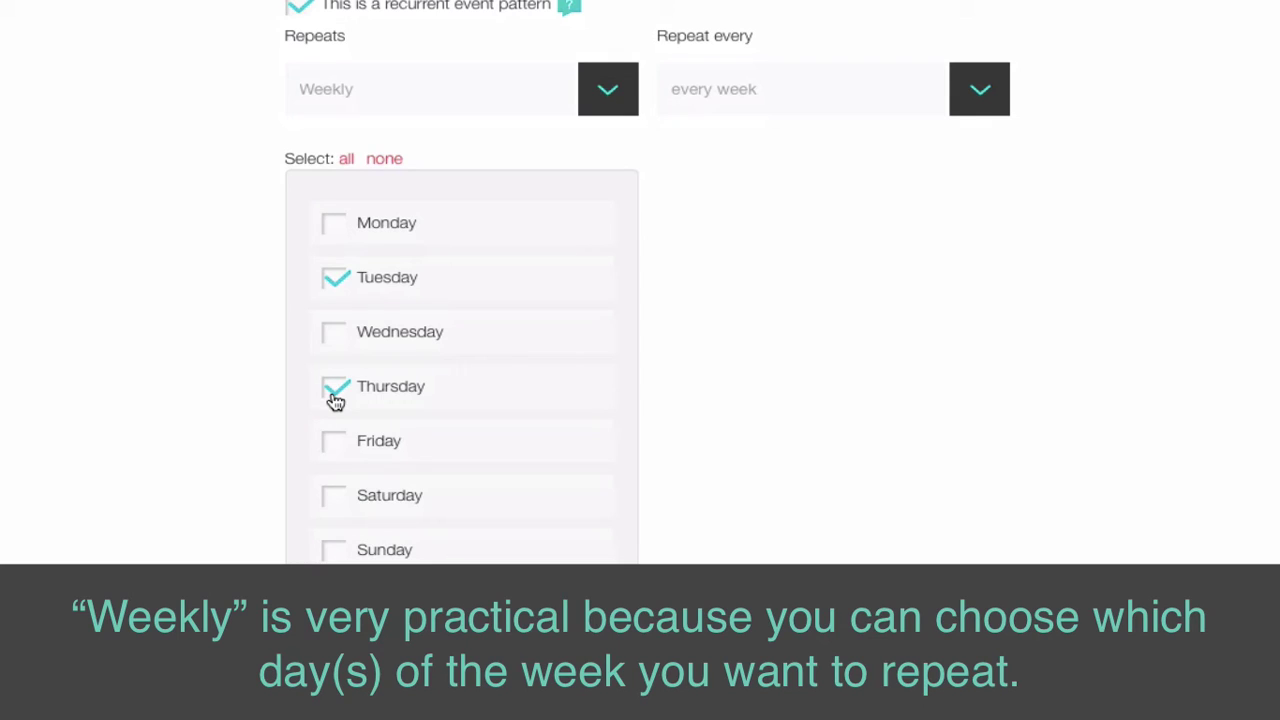
pyautogui.click(336, 232)
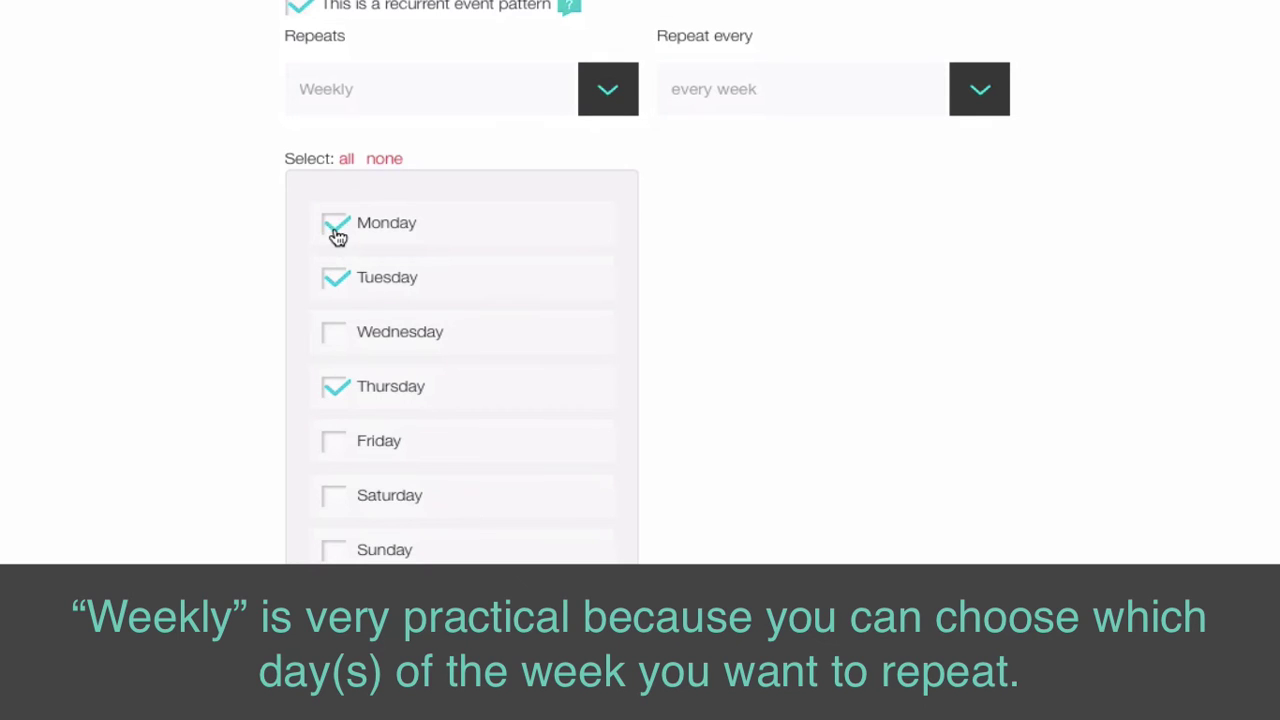
pyautogui.click(337, 333)
pyautogui.click(335, 443)
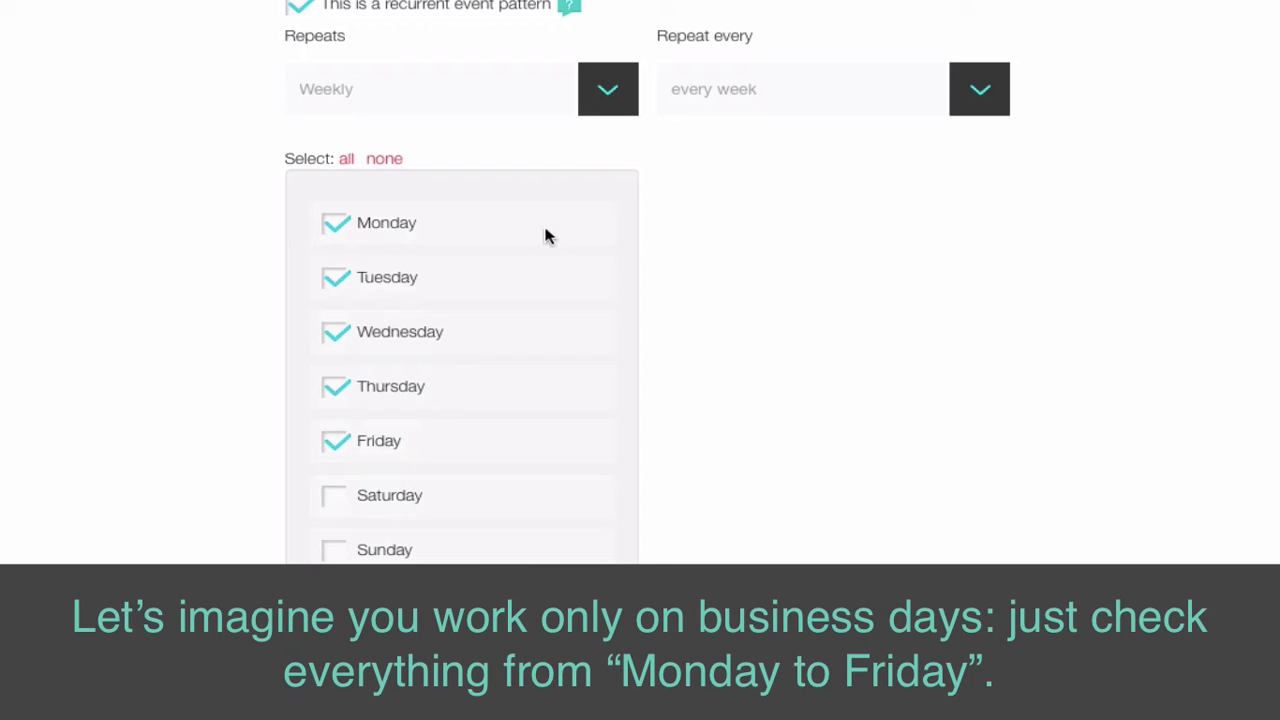
pyautogui.click(620, 106)
pyautogui.click(560, 251)
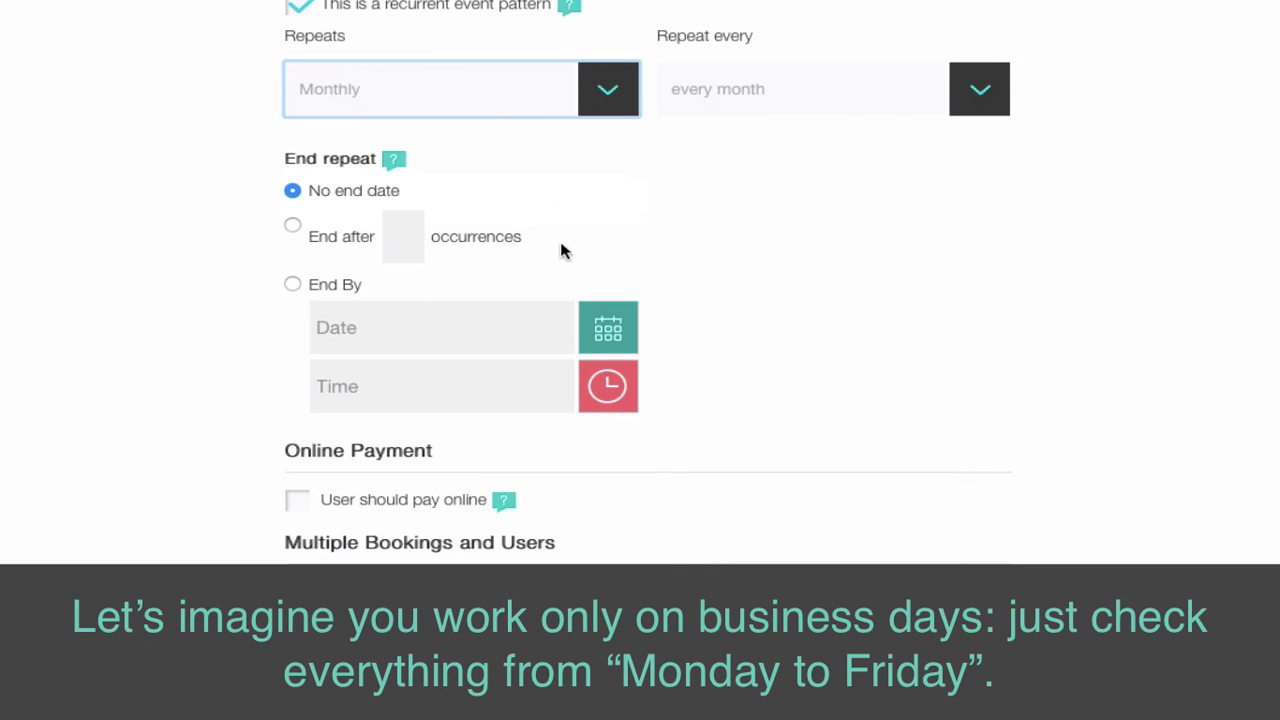
pyautogui.click(612, 89)
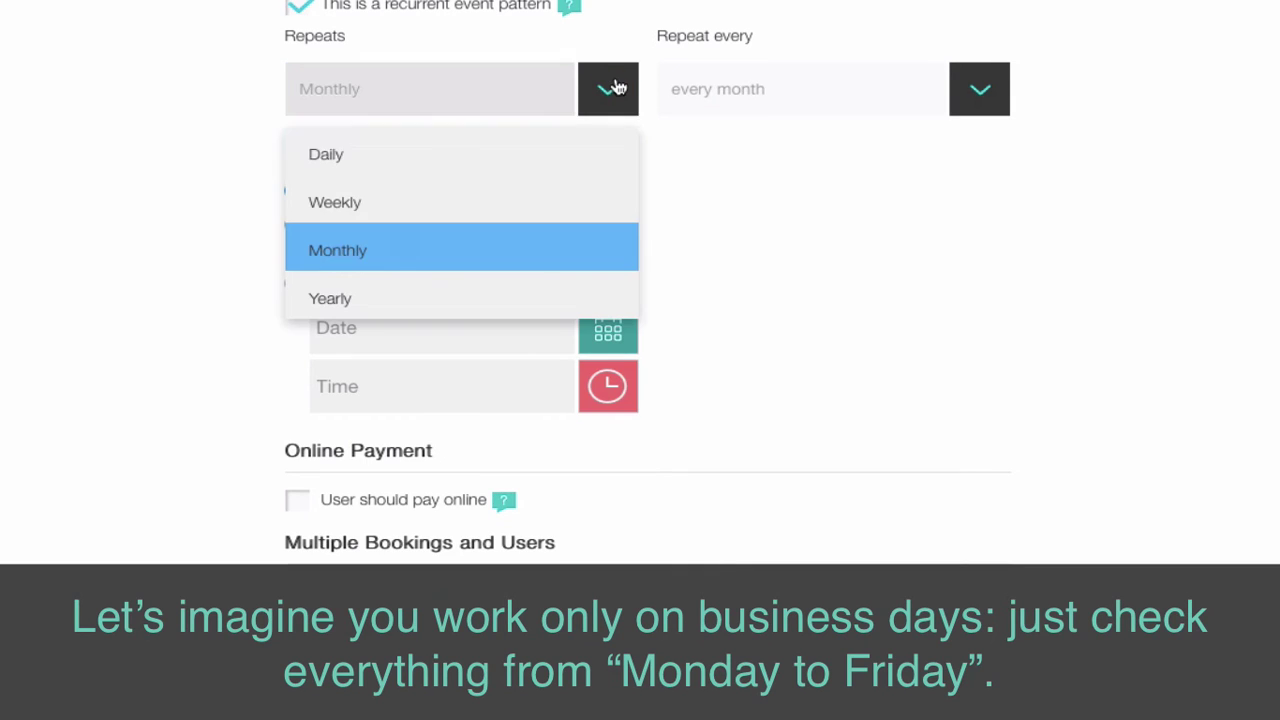
pyautogui.click(580, 294)
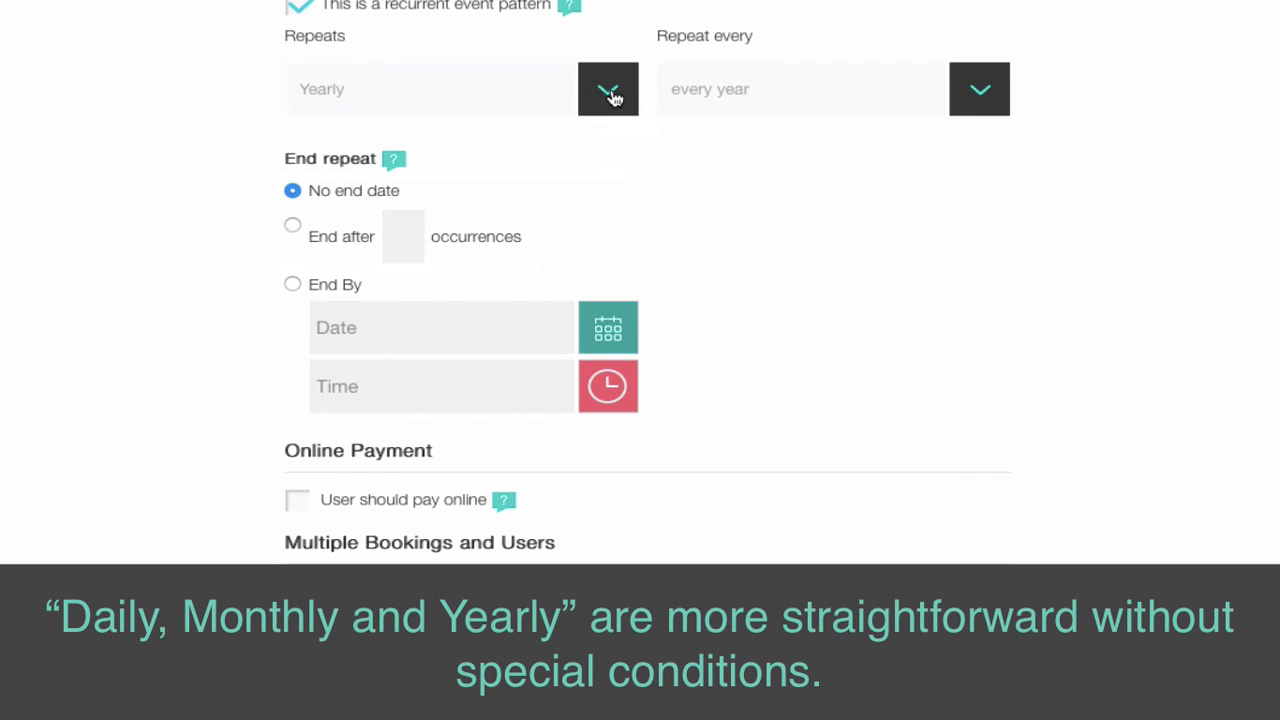
pyautogui.click(608, 92)
pyautogui.click(612, 156)
pyautogui.click(978, 91)
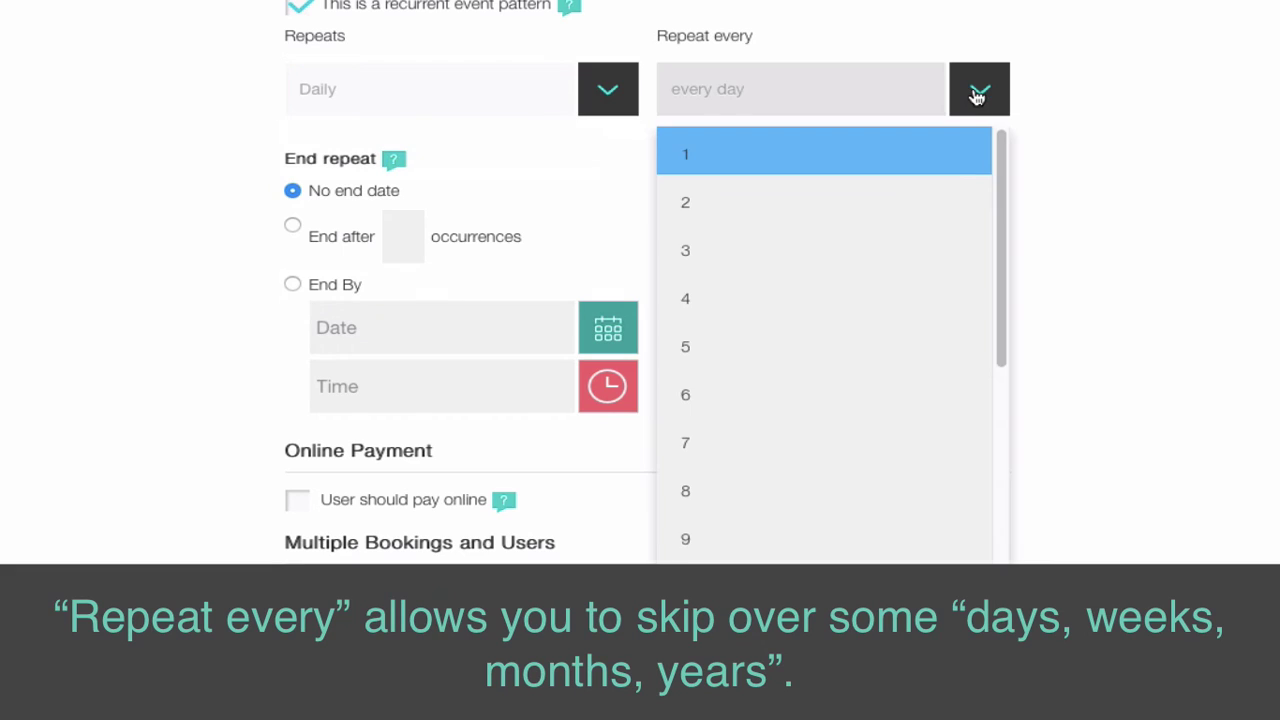
pyautogui.click(902, 224)
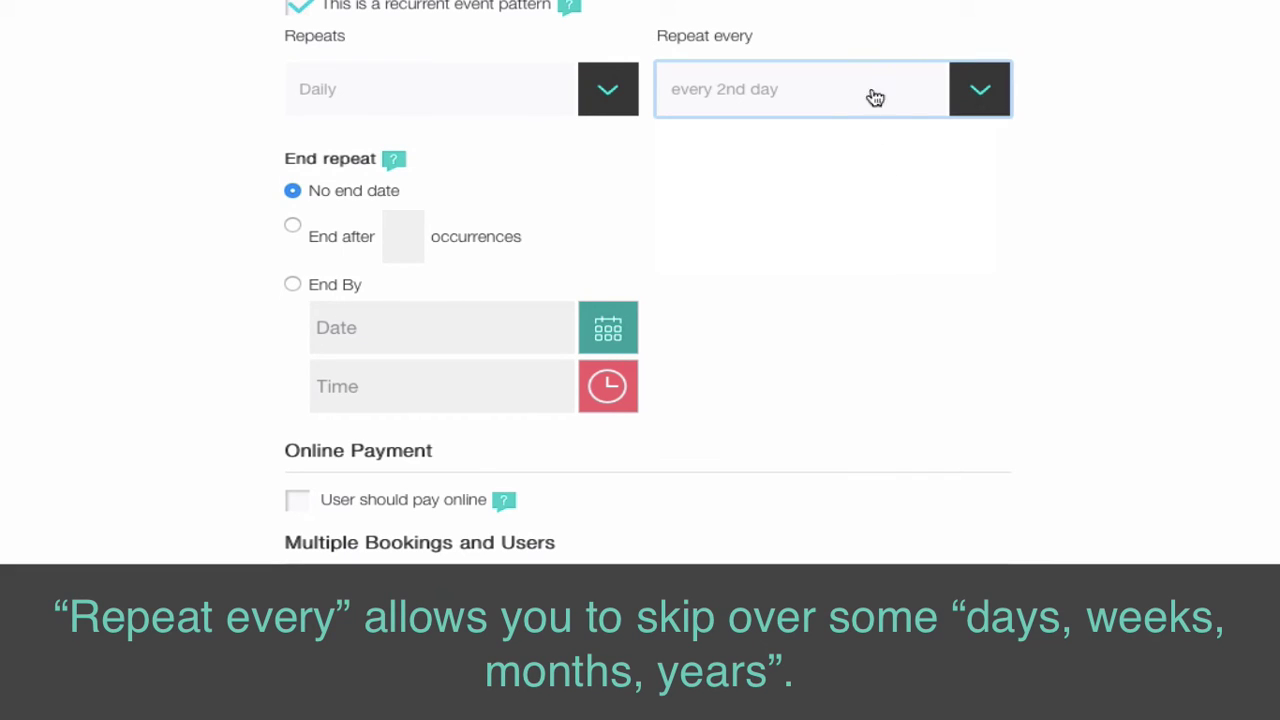
pyautogui.click(977, 91)
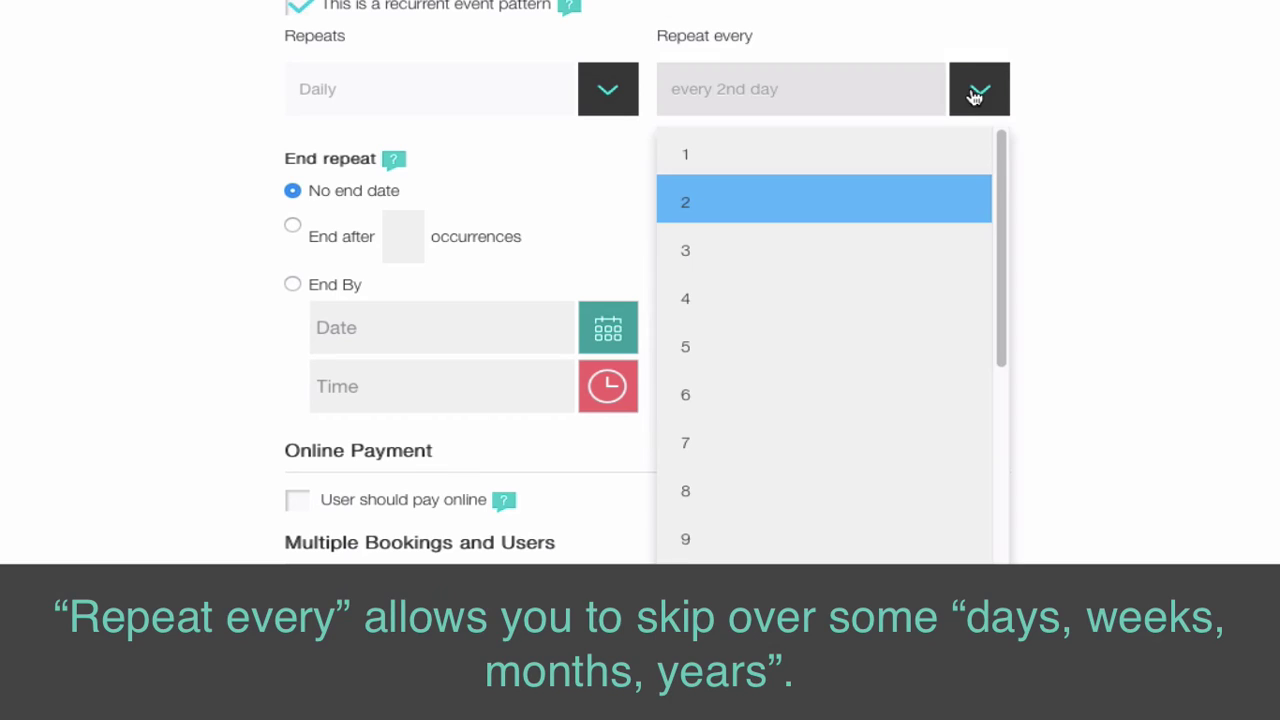
pyautogui.click(970, 150)
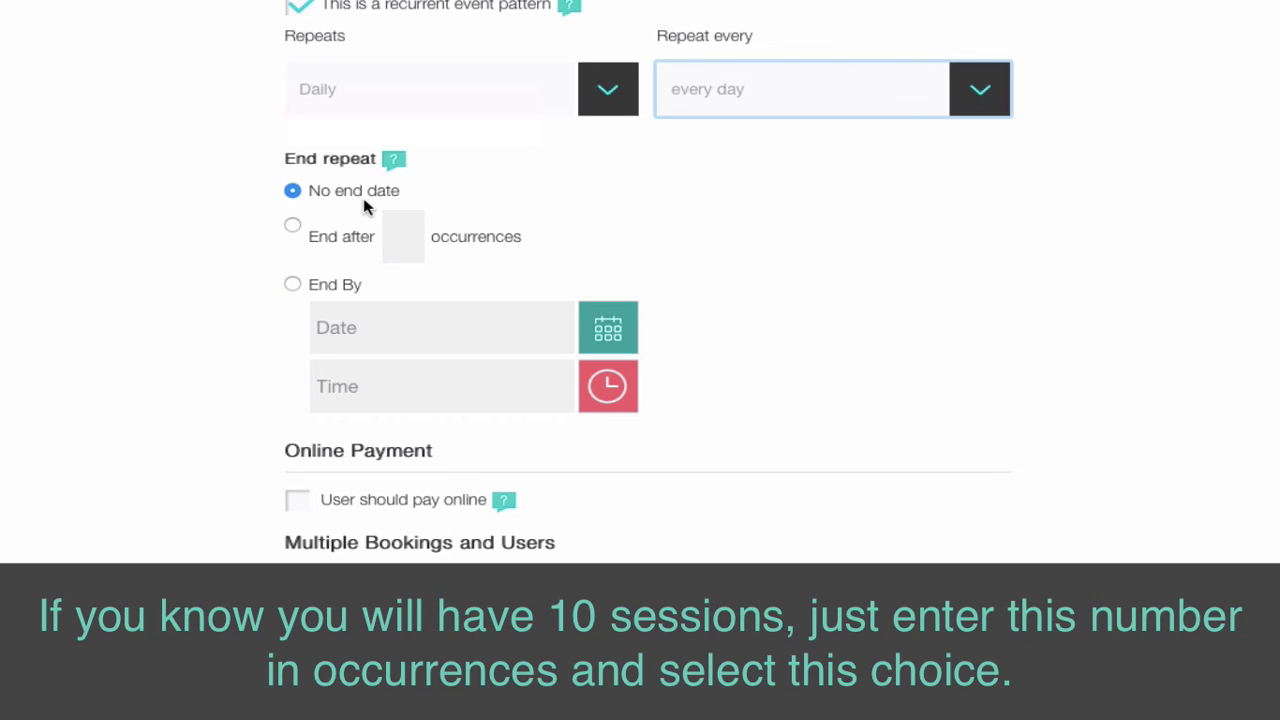
# Set the recurrence to end after 10 occurrences
pyautogui.click(346, 240)
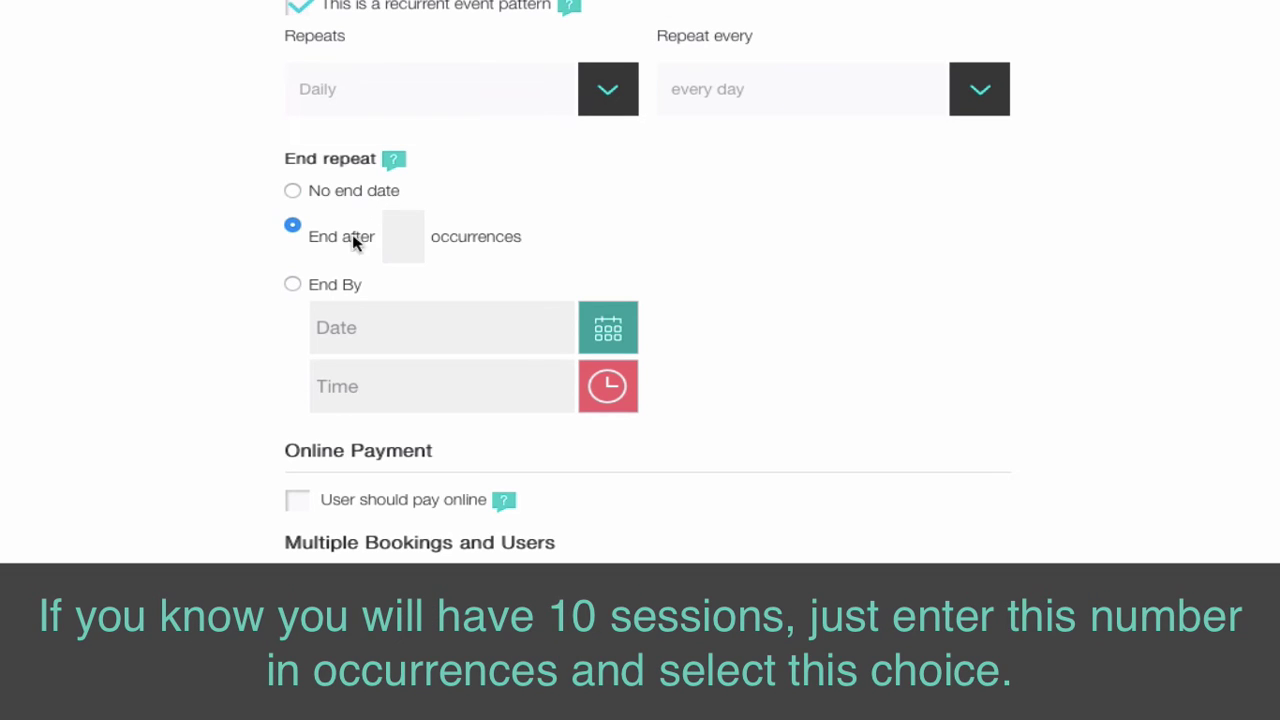
pyautogui.click(398, 236)
pyautogui.write('10')
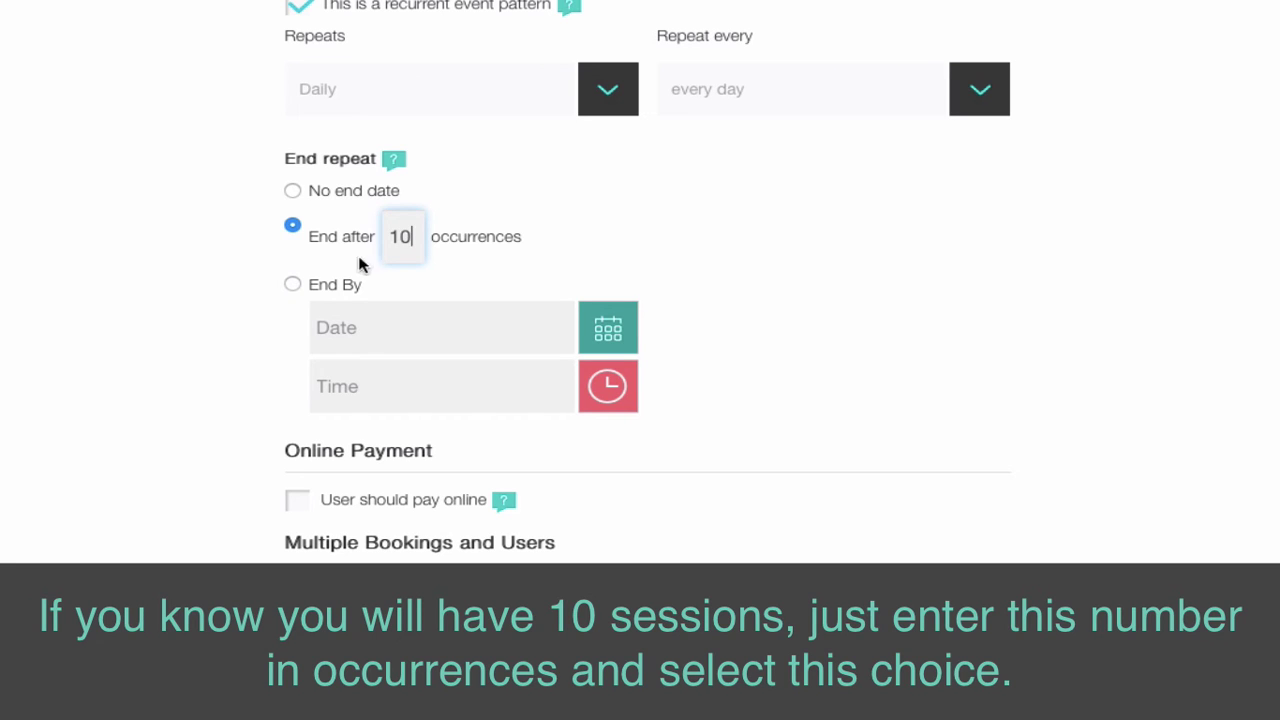
# Change the recurrence to end by 31 Mar 2016 at 1:00 AM
pyautogui.click(315, 290)
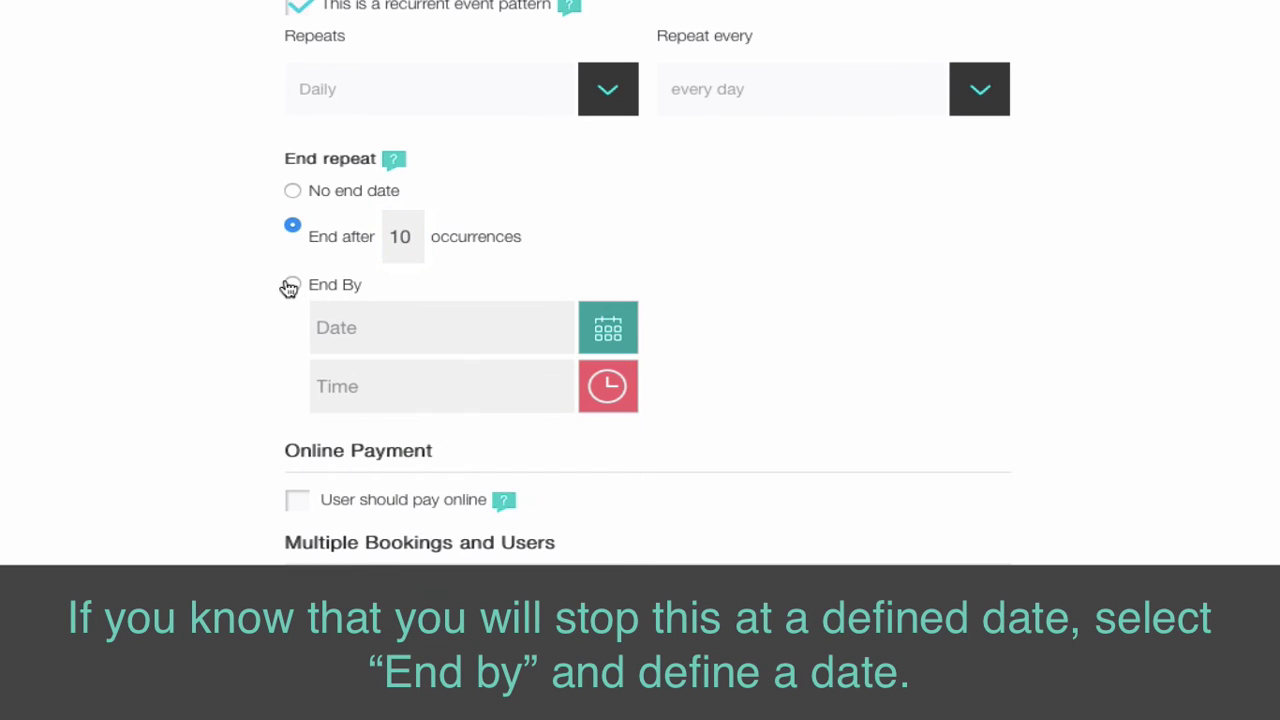
pyautogui.click(291, 286)
pyautogui.click(607, 330)
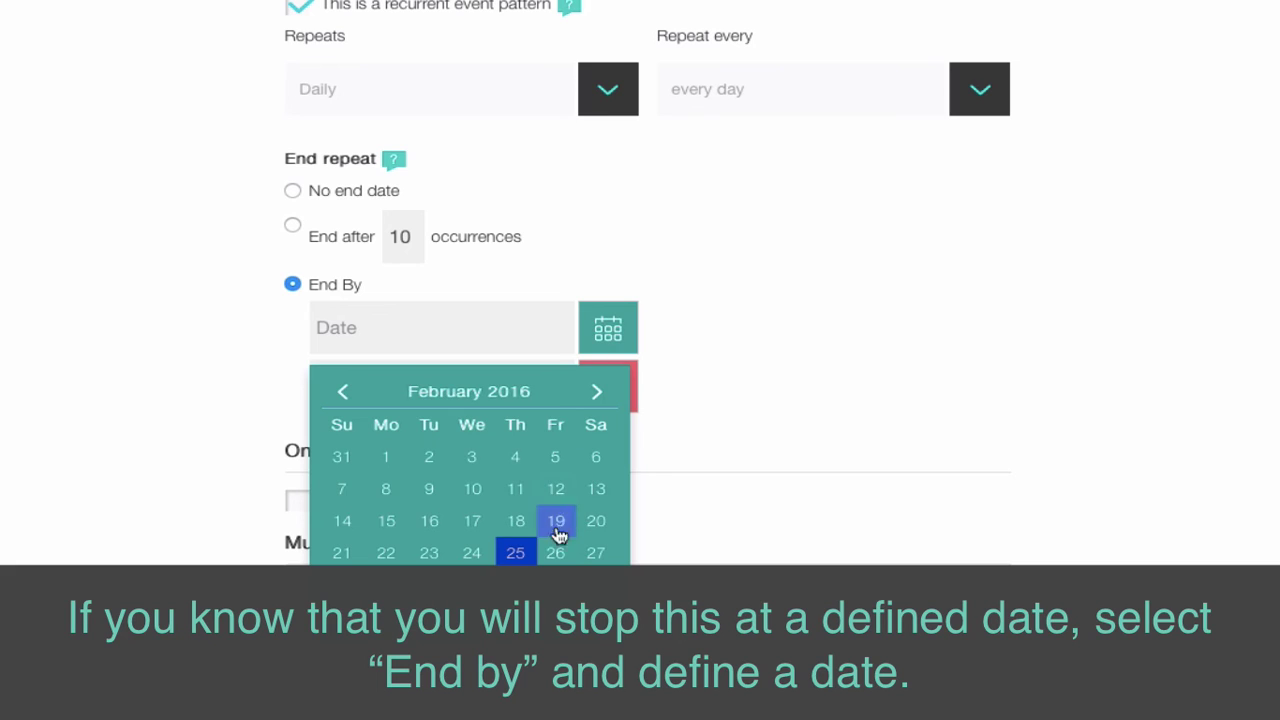
pyautogui.click(596, 391)
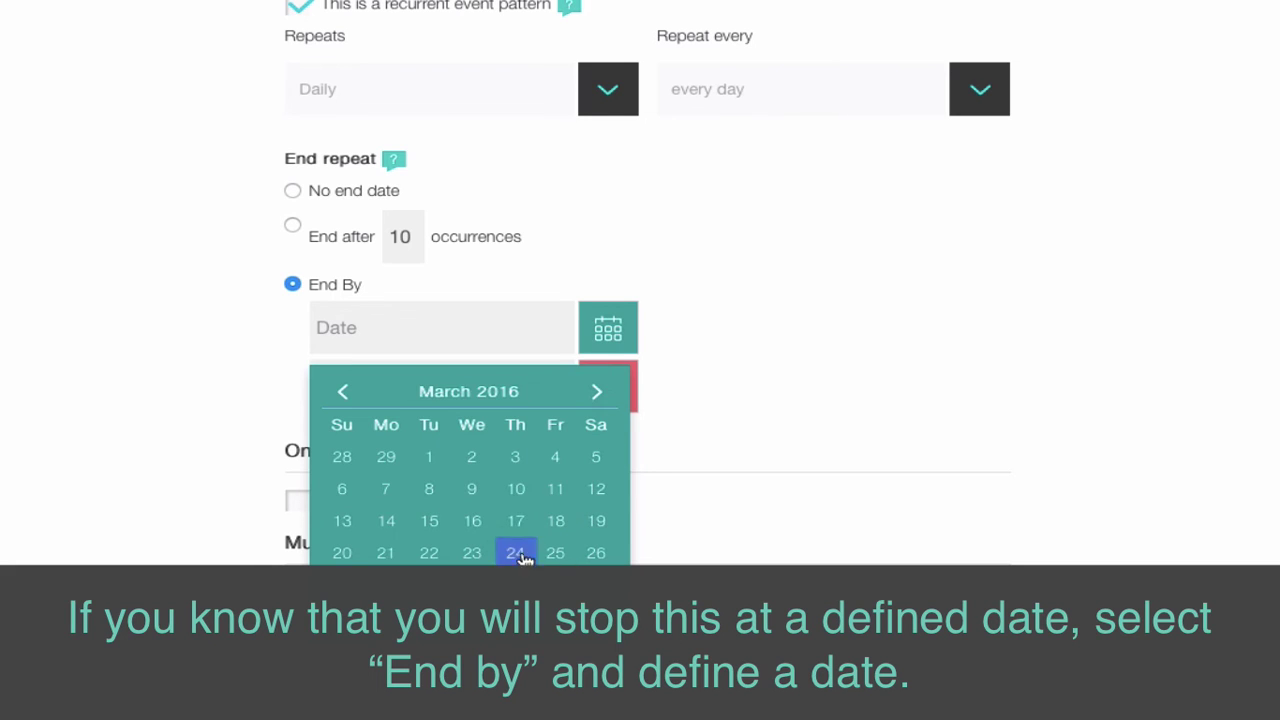
pyautogui.click(515, 584)
pyautogui.click(629, 391)
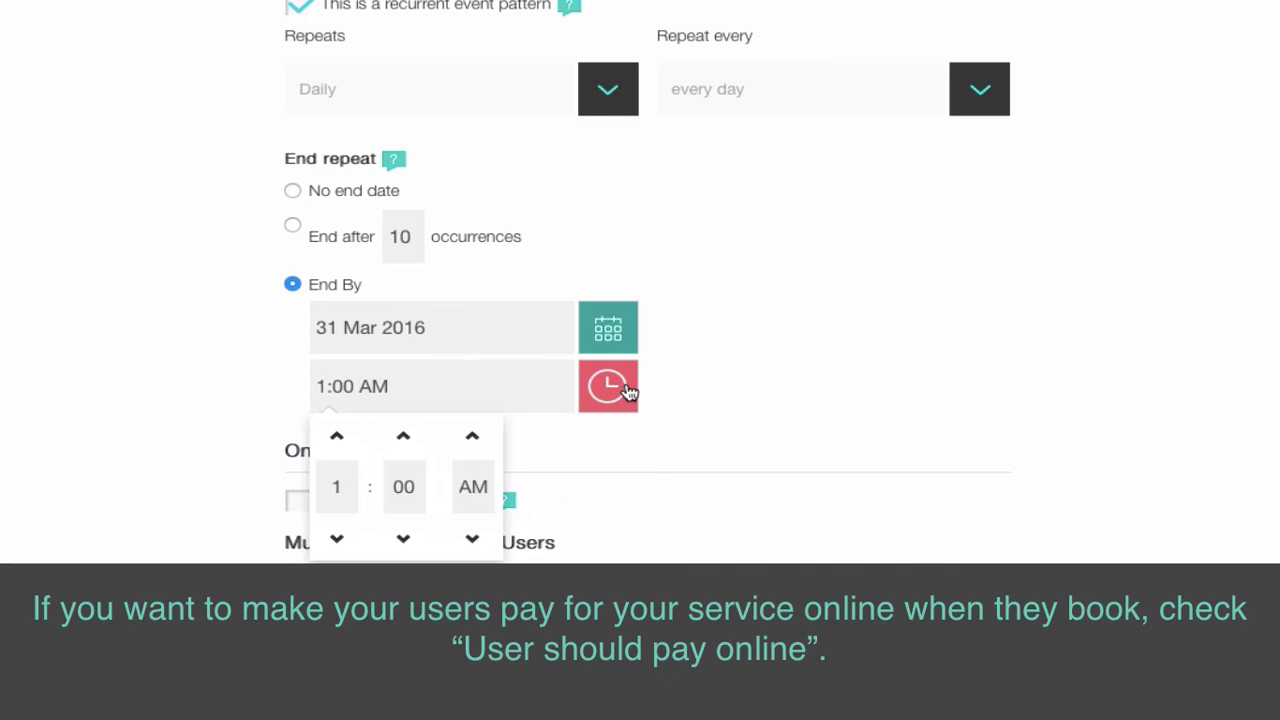
pyautogui.click(705, 389)
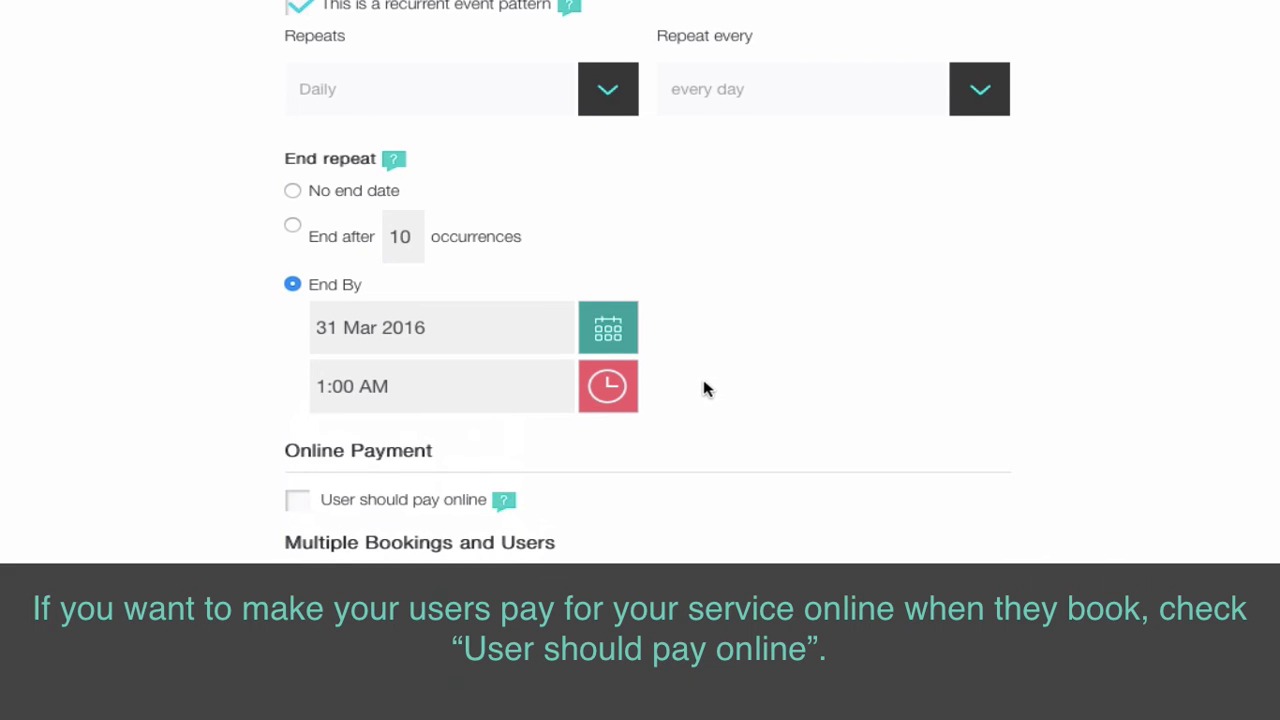
pyautogui.scroll(-3, 714, 366)
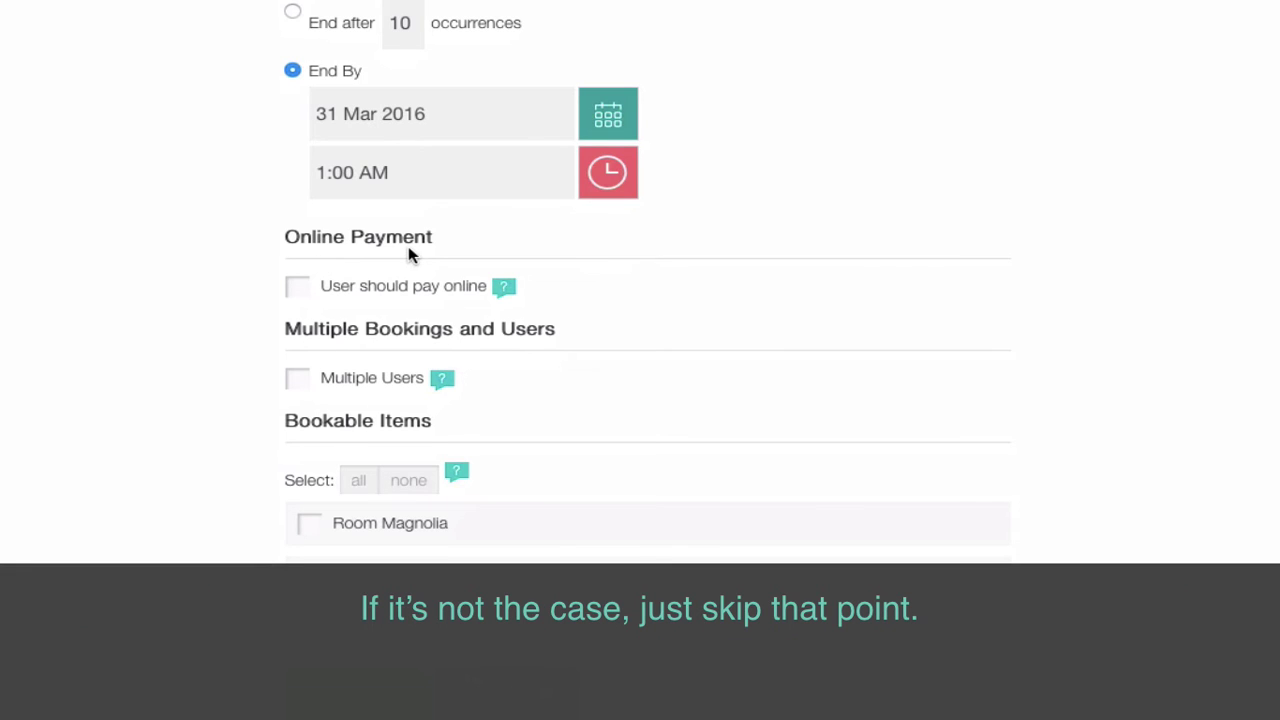
# Tick 'User should pay online' and enter 10 as the payment amount
pyautogui.click(300, 290)
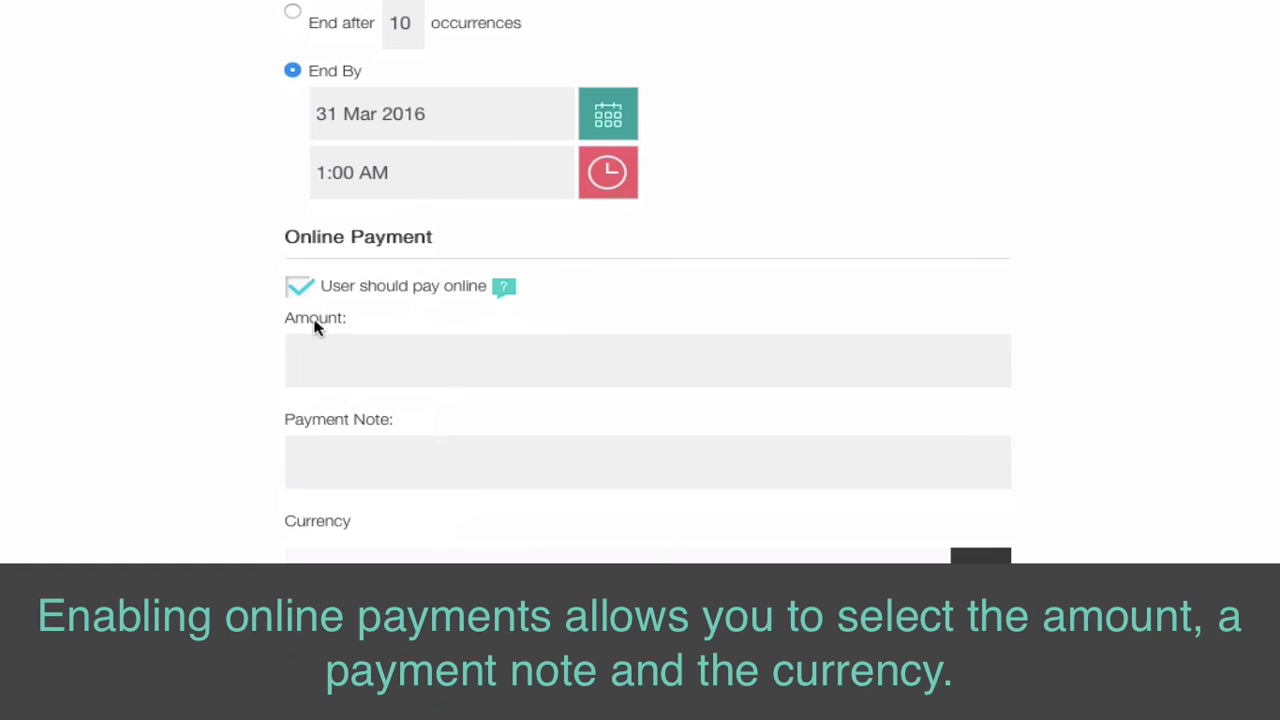
pyautogui.click(319, 352)
pyautogui.write('10')
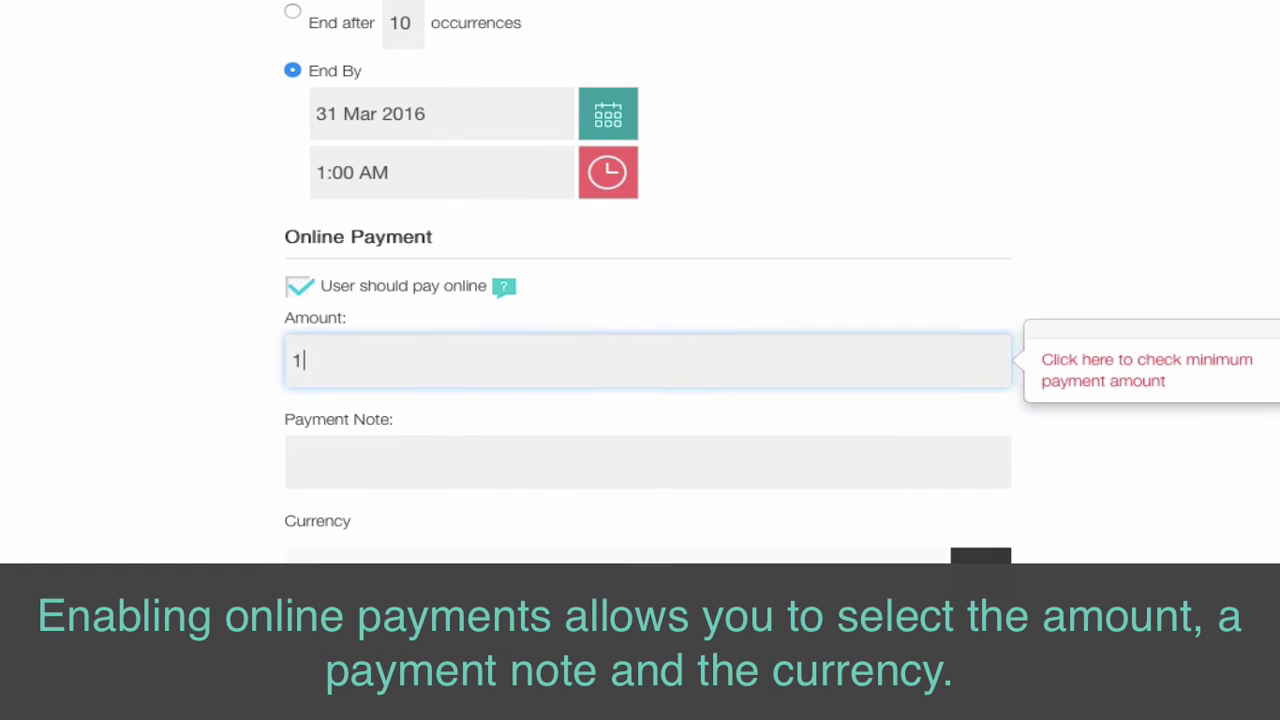